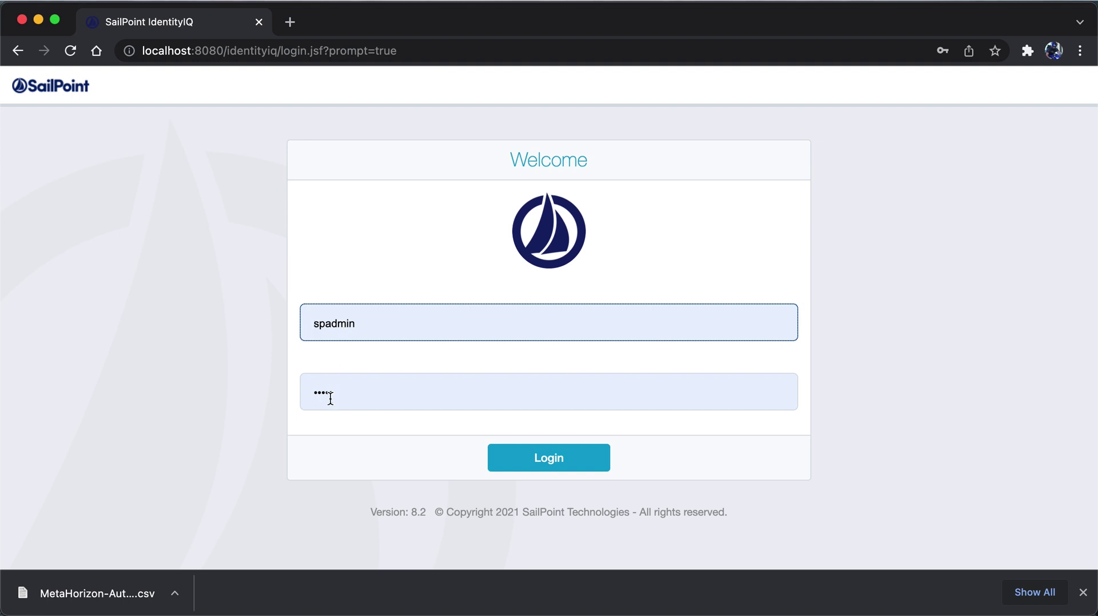
Log in to IdentityIQ with the credentials already filled in and wait for the home dashboard.
click(521, 458)
click(524, 457)
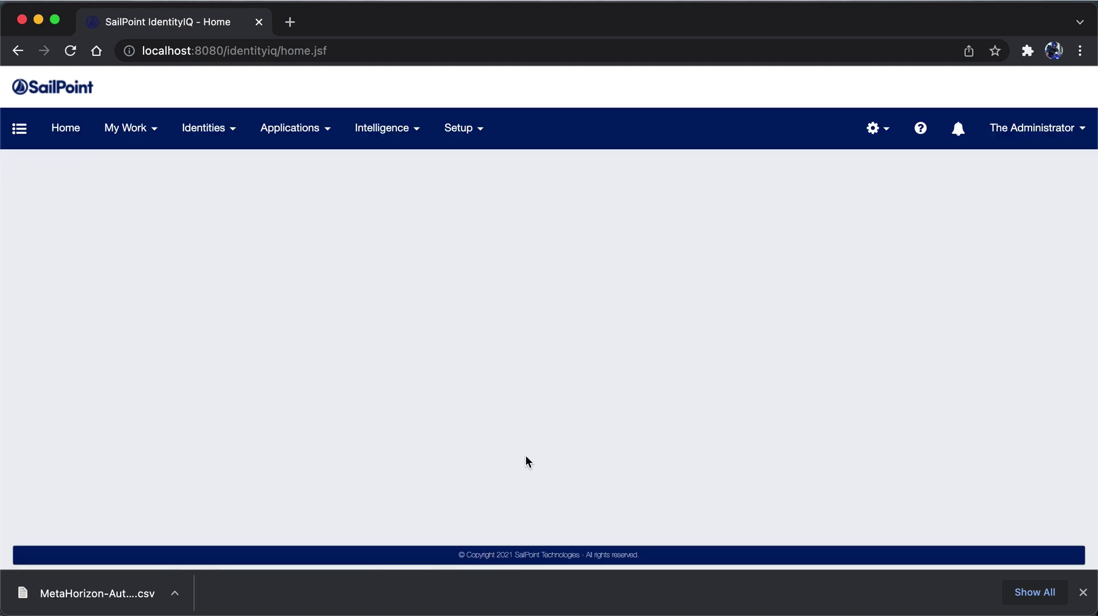
click(563, 271)
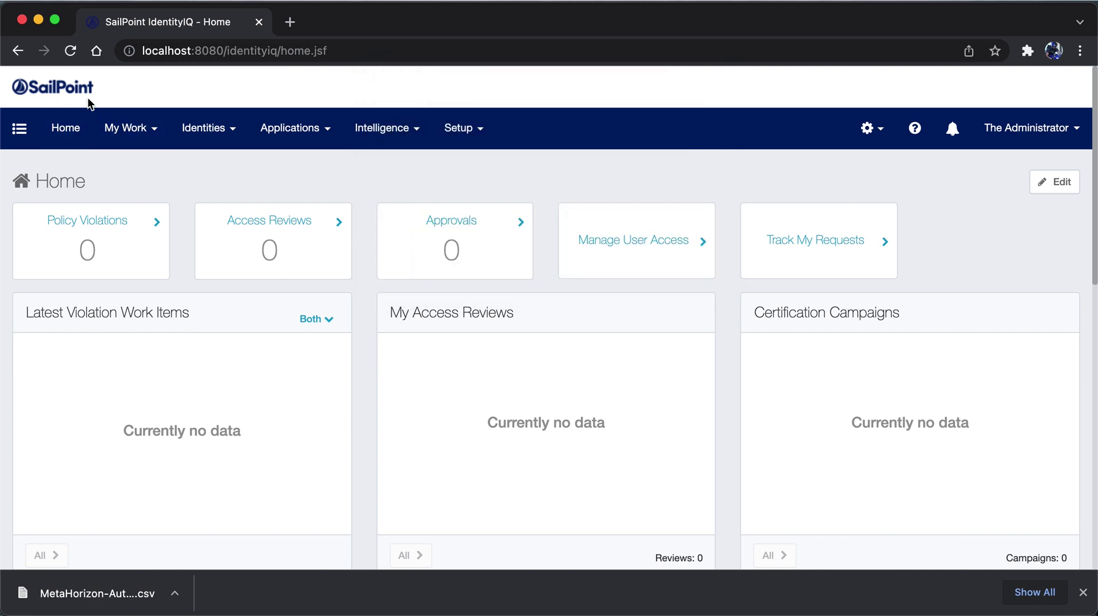
Review the quick links and the options offered for My Work, Identities, Applications, Intelligence, Setup and system administration.
click(19, 130)
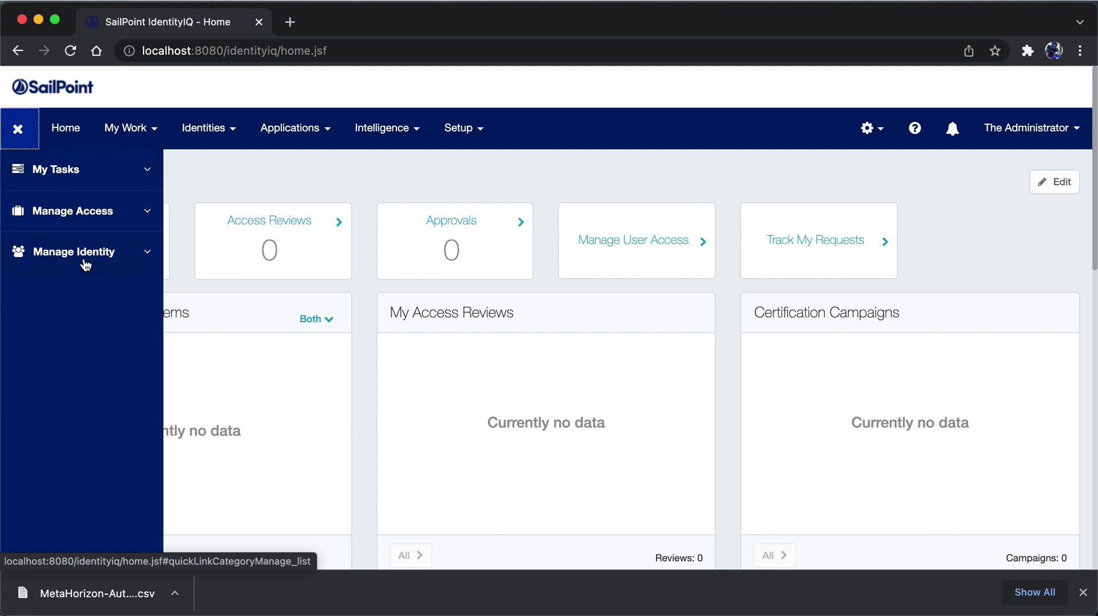
click(64, 131)
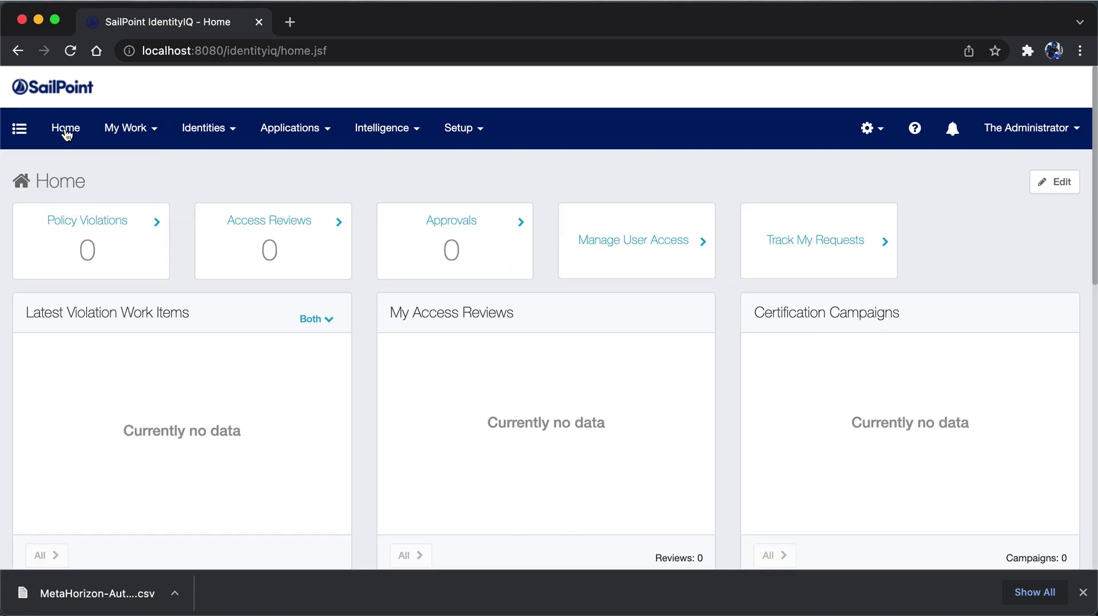
click(159, 138)
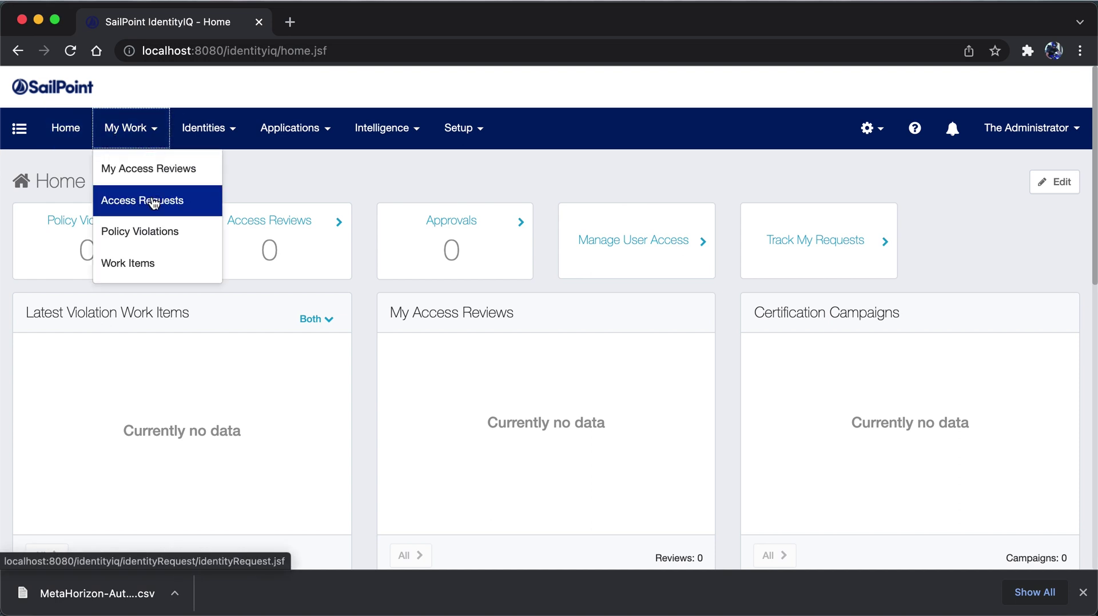
click(232, 142)
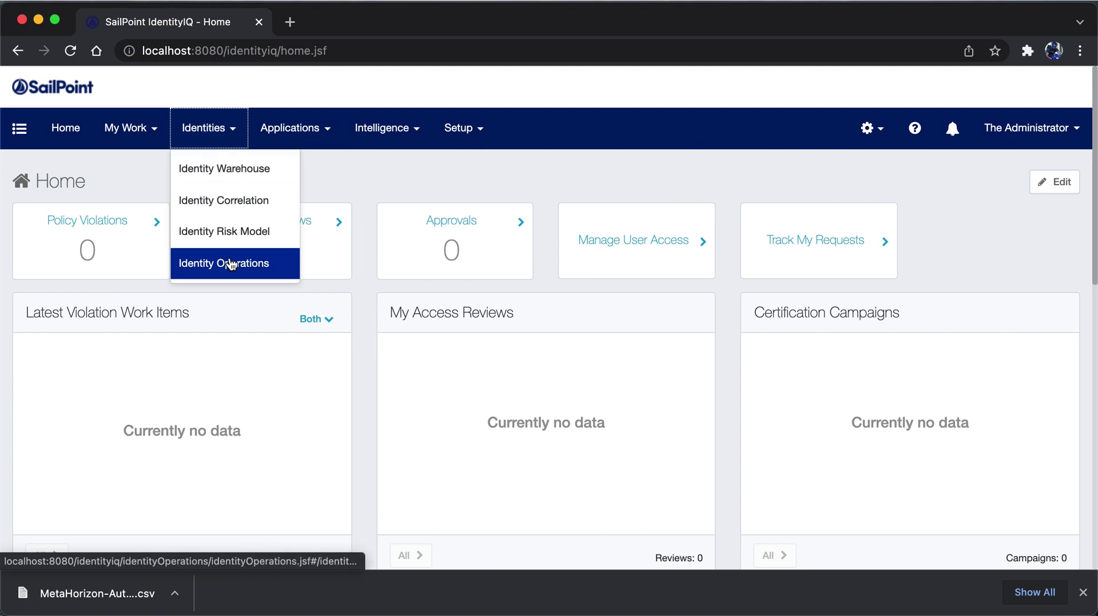
click(332, 140)
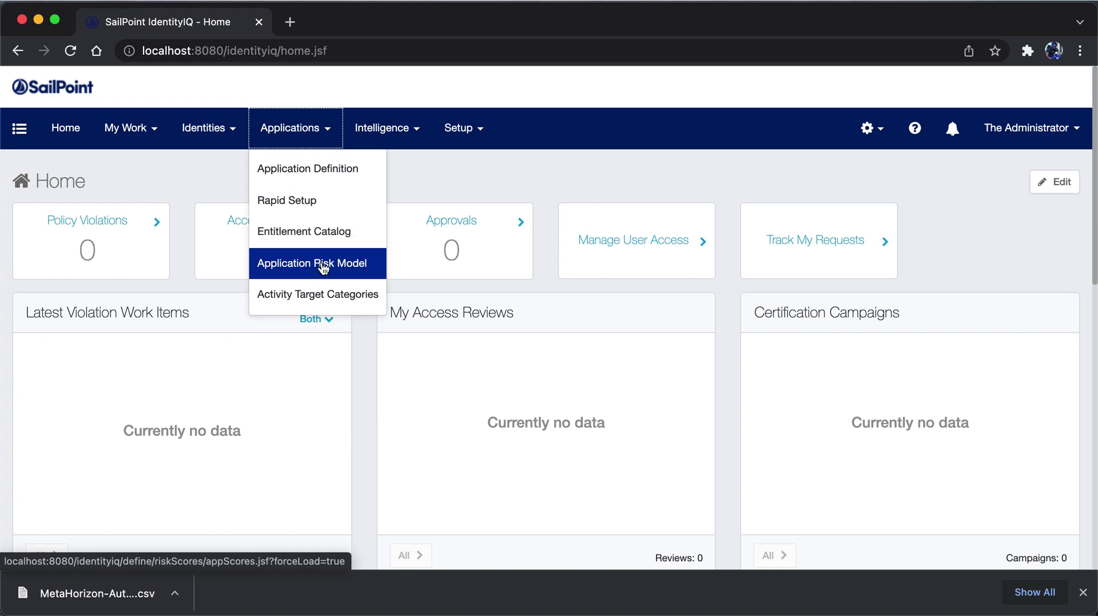
click(424, 143)
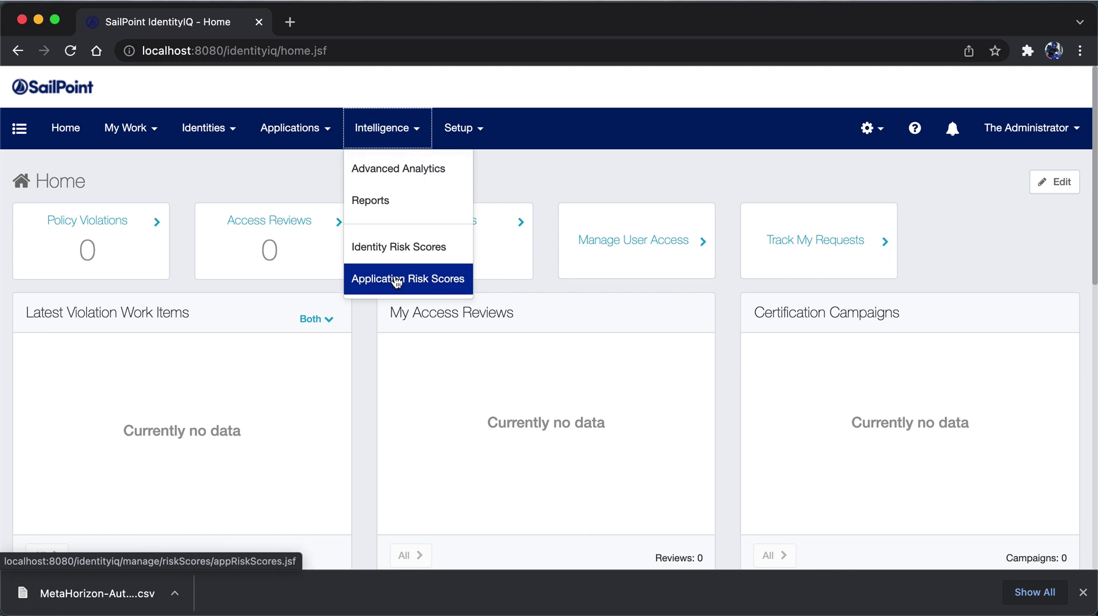
click(478, 144)
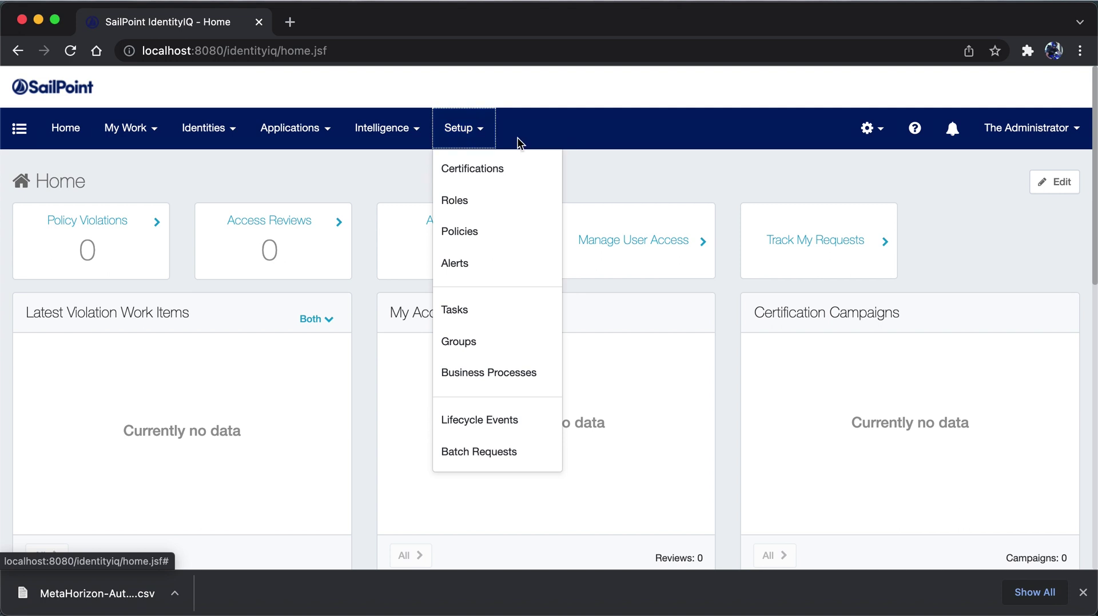
click(879, 138)
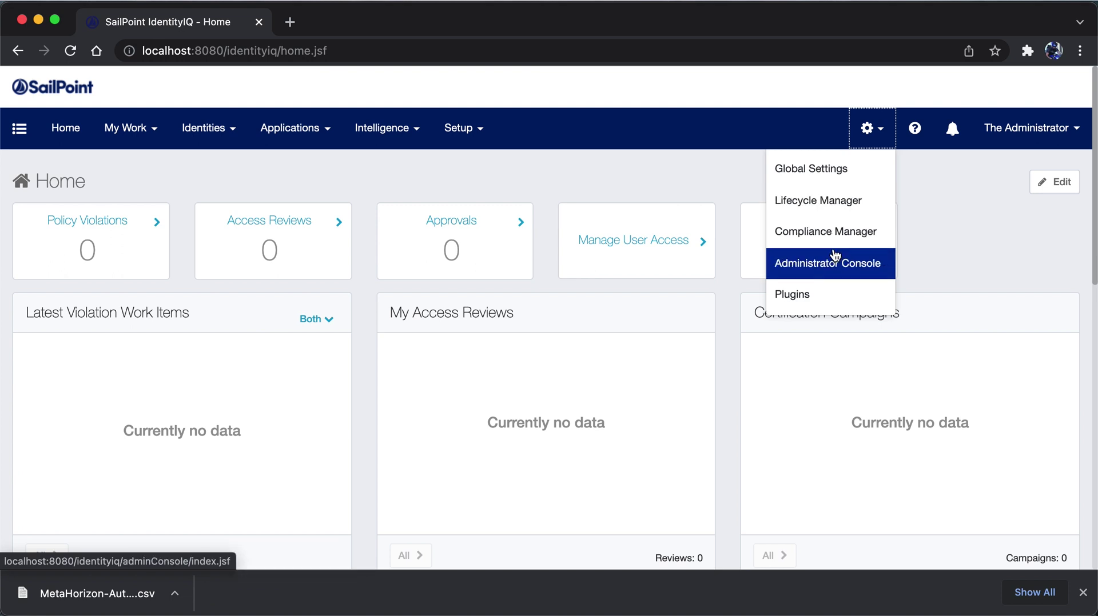
click(925, 187)
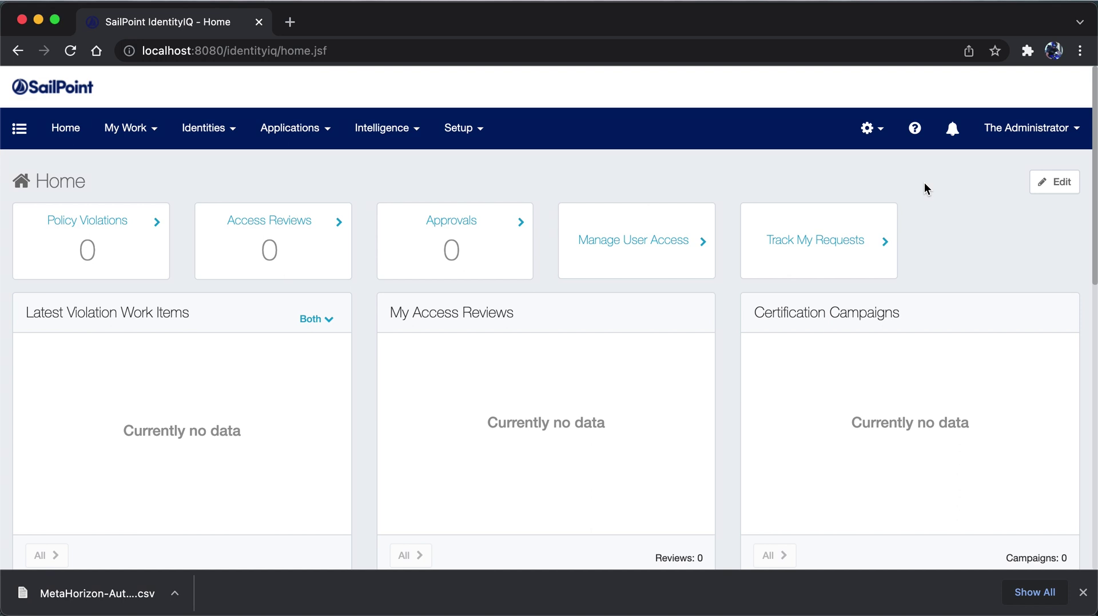
Consult the Configure Applications topic under Application Configuration in the product help, and close the help window.
click(917, 134)
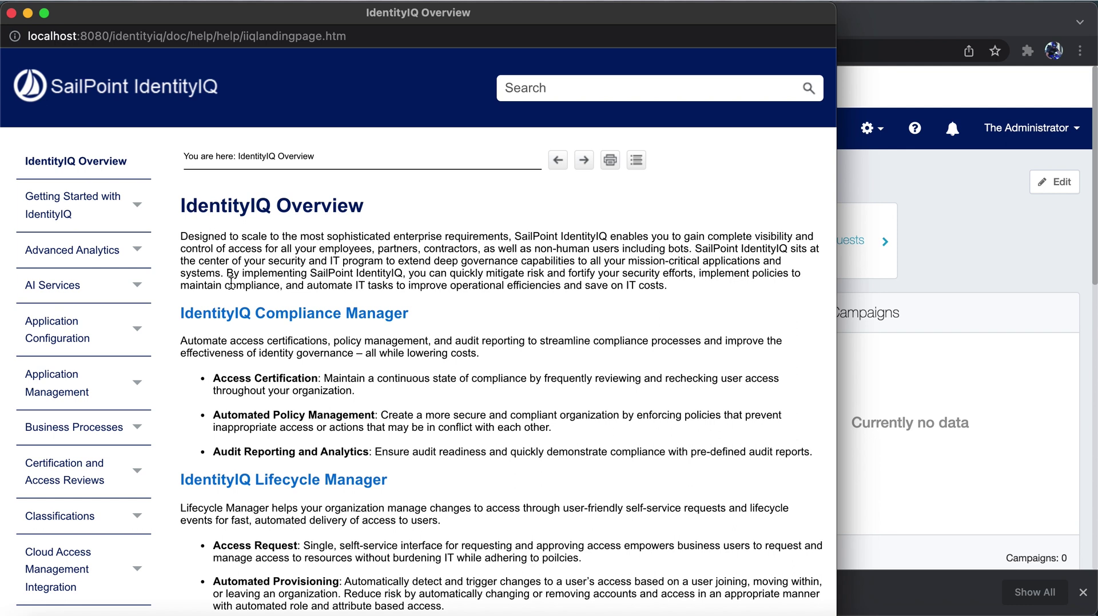
scroll(231, 282, down, 2)
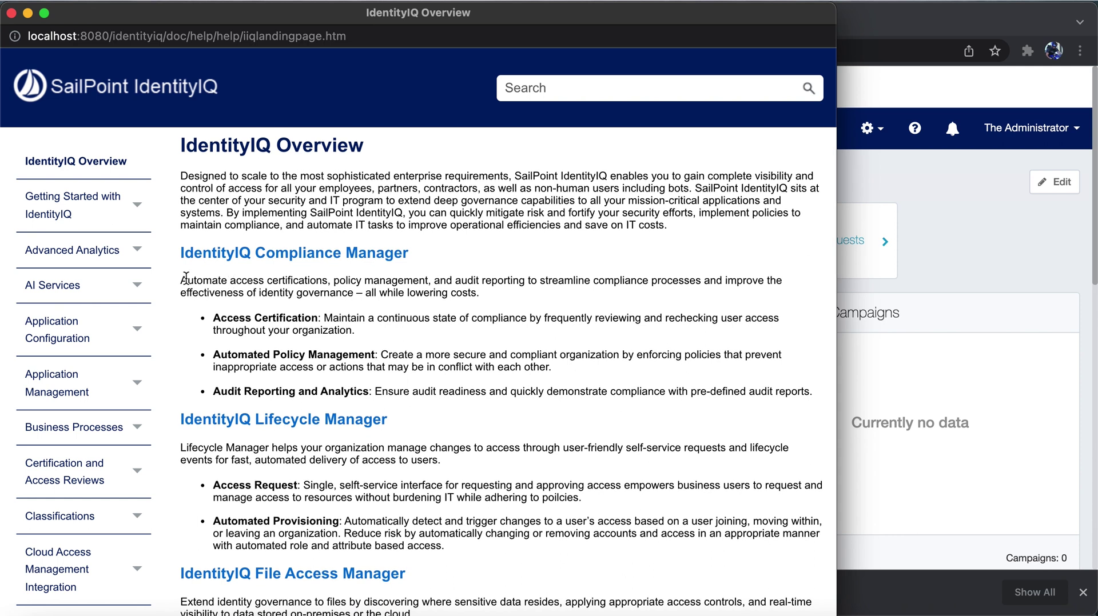
click(141, 332)
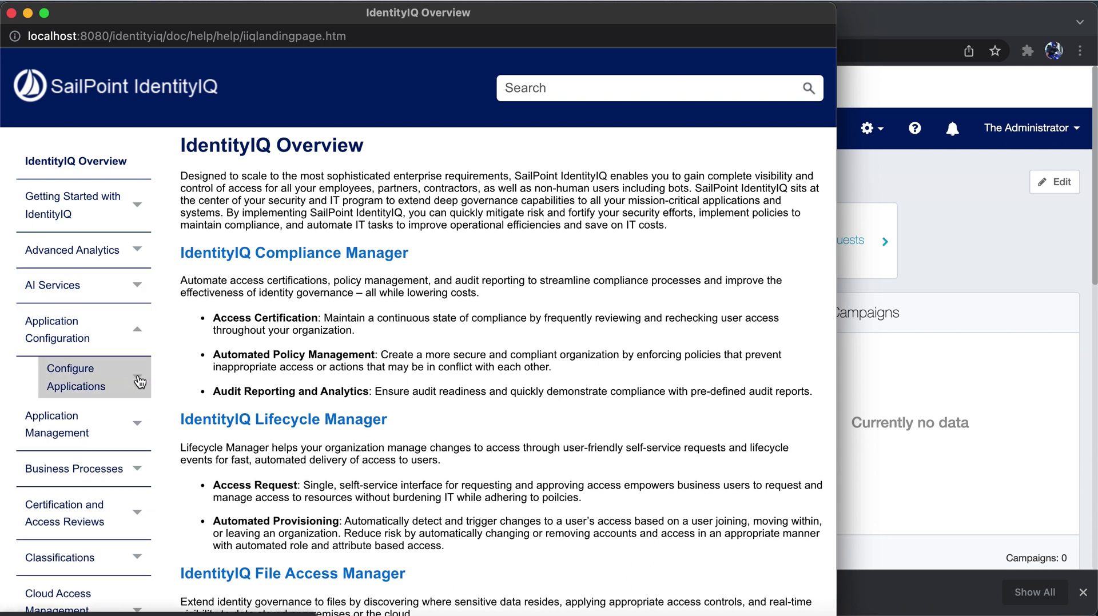
click(91, 383)
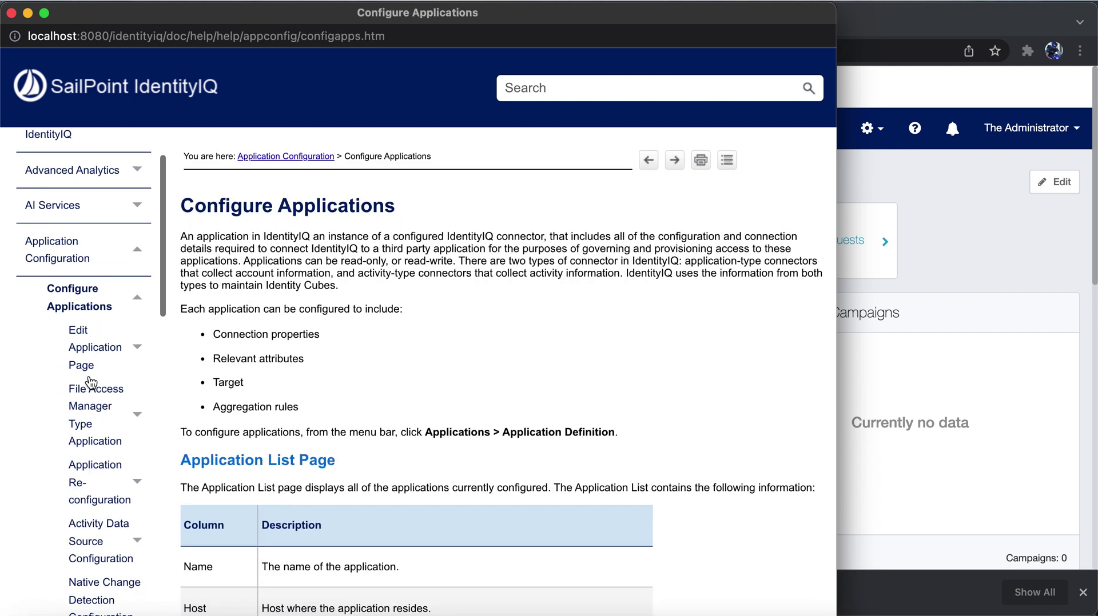
scroll(91, 382, down, 2)
scroll(306, 329, down, 3)
scroll(309, 343, down, 3)
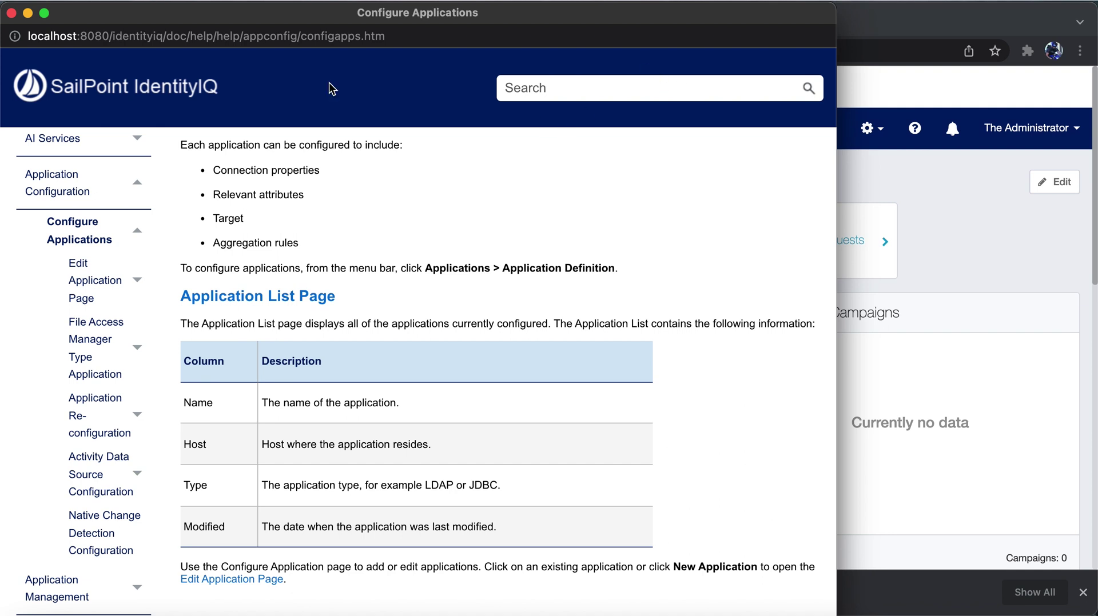
click(11, 13)
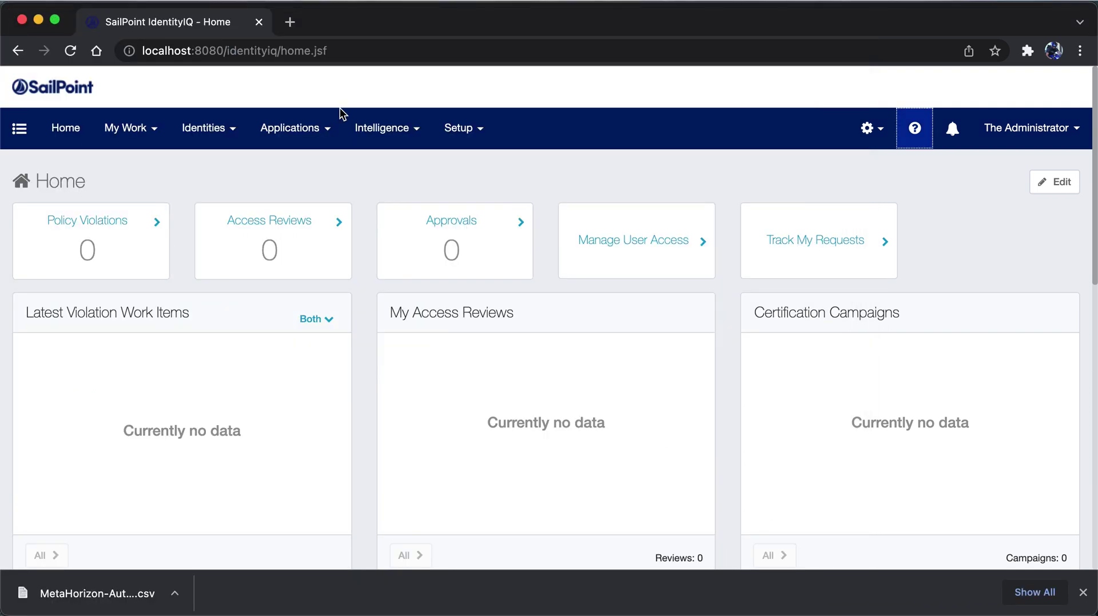
Check the work item notifications and the account options of the logged-in administrator.
click(952, 132)
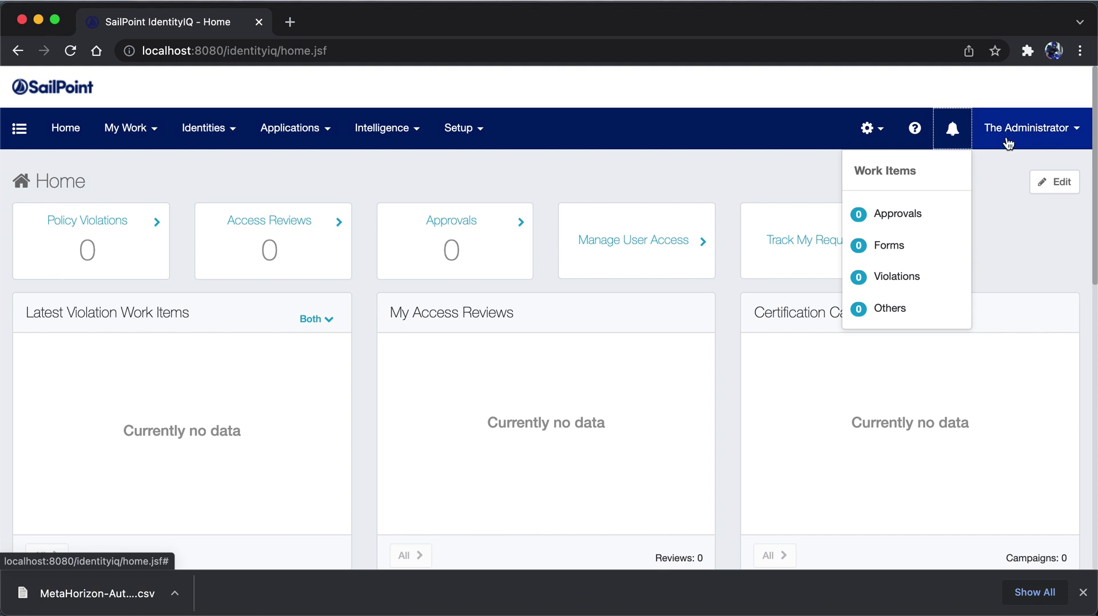
click(1033, 142)
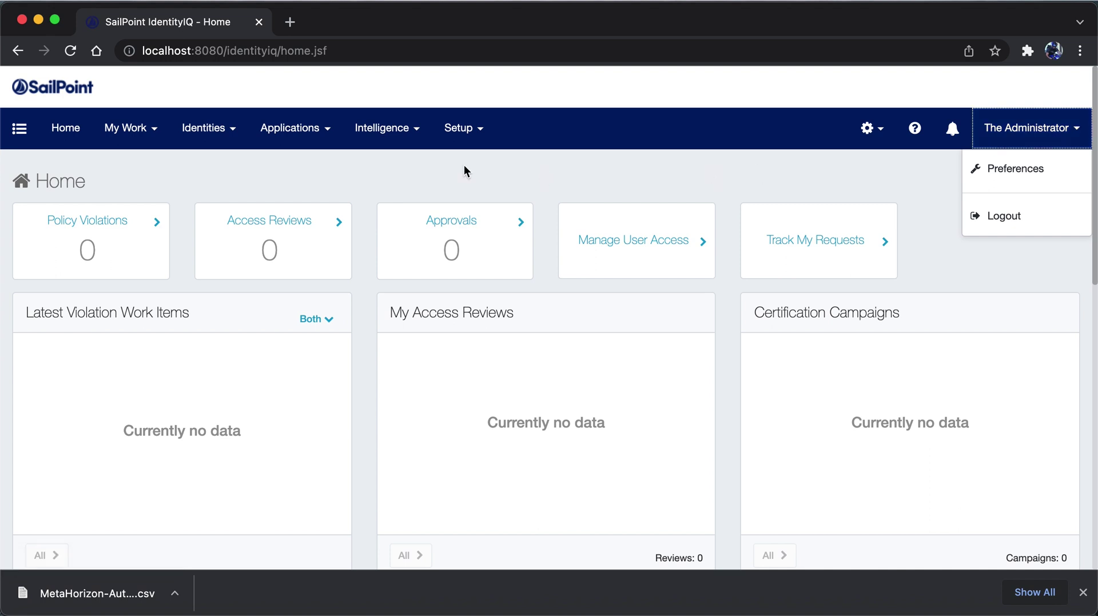
click(327, 170)
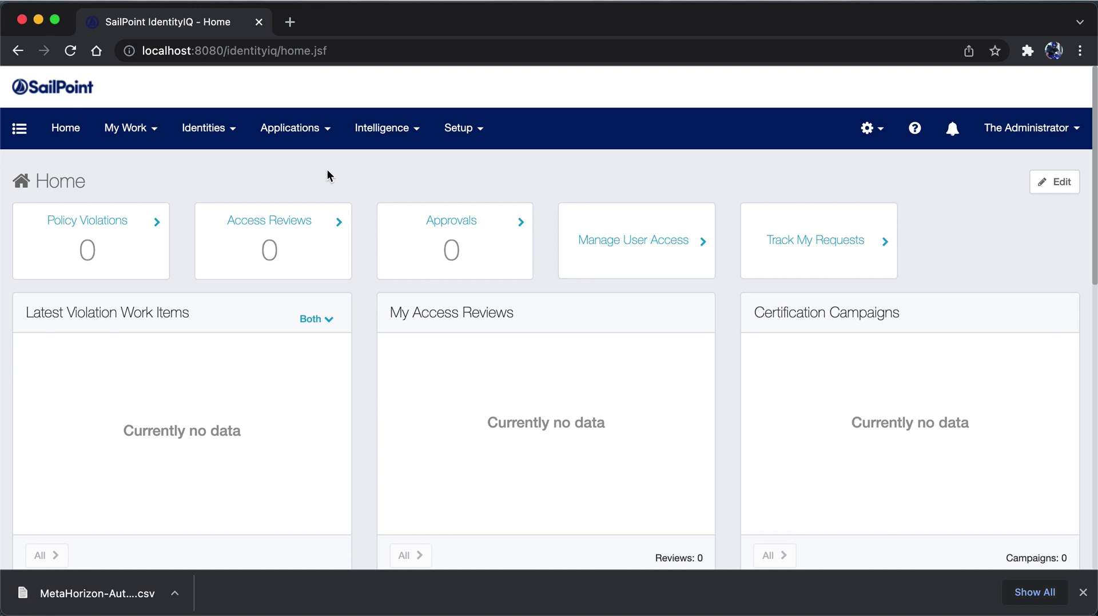
Go to the Application Definition page and start adding a new application.
click(290, 136)
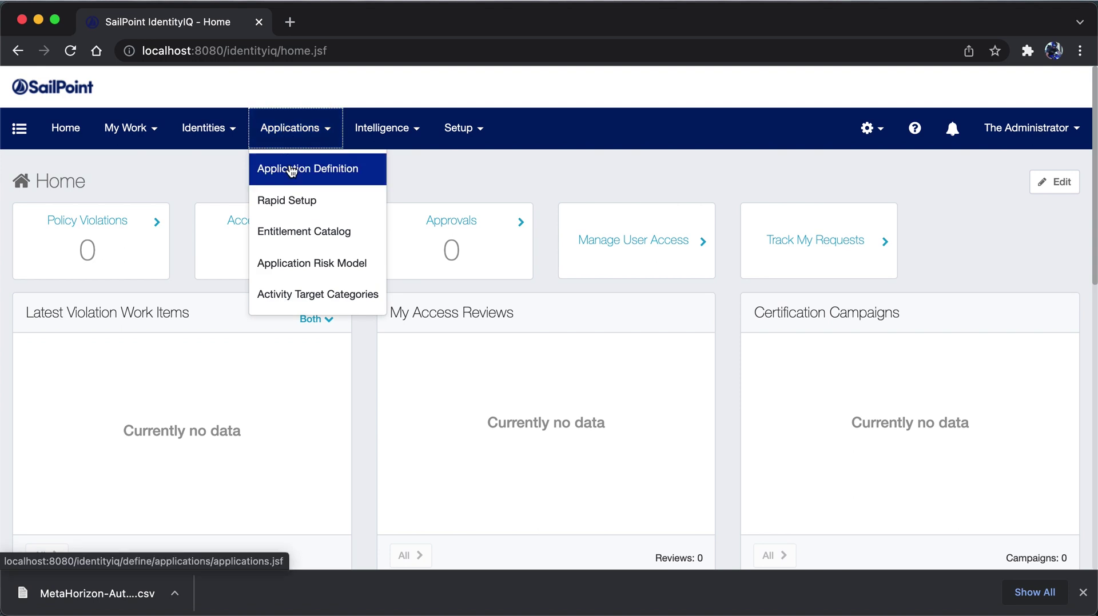
click(292, 169)
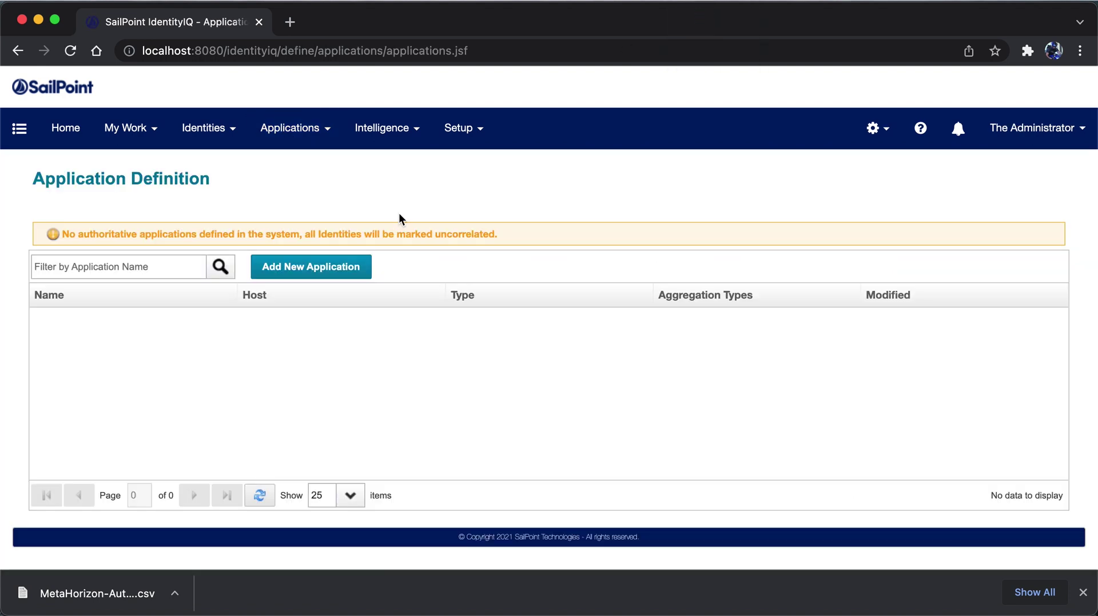
click(292, 140)
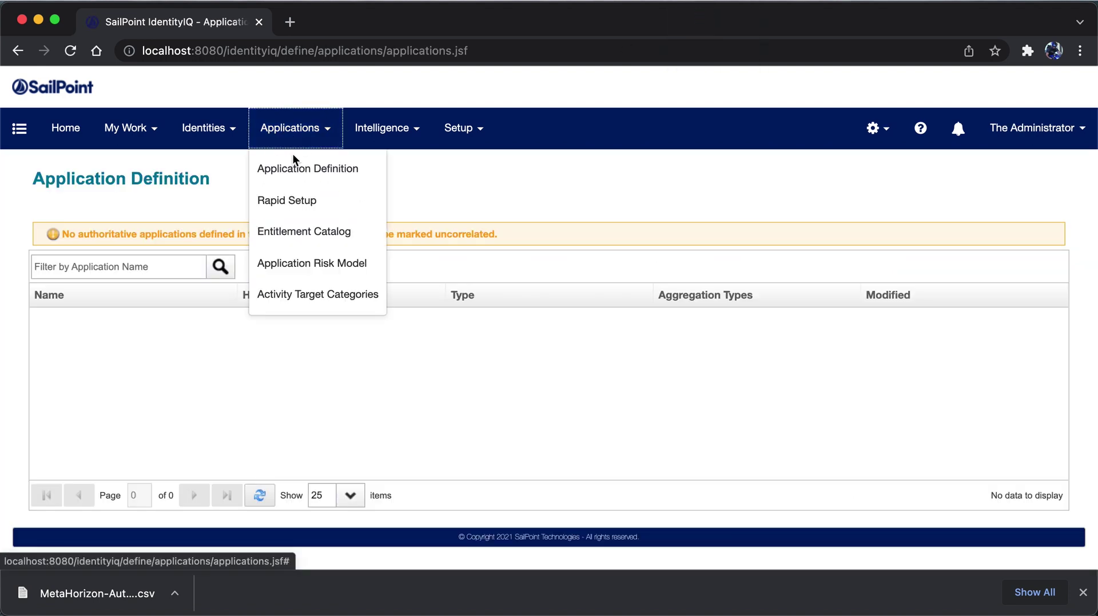
click(222, 178)
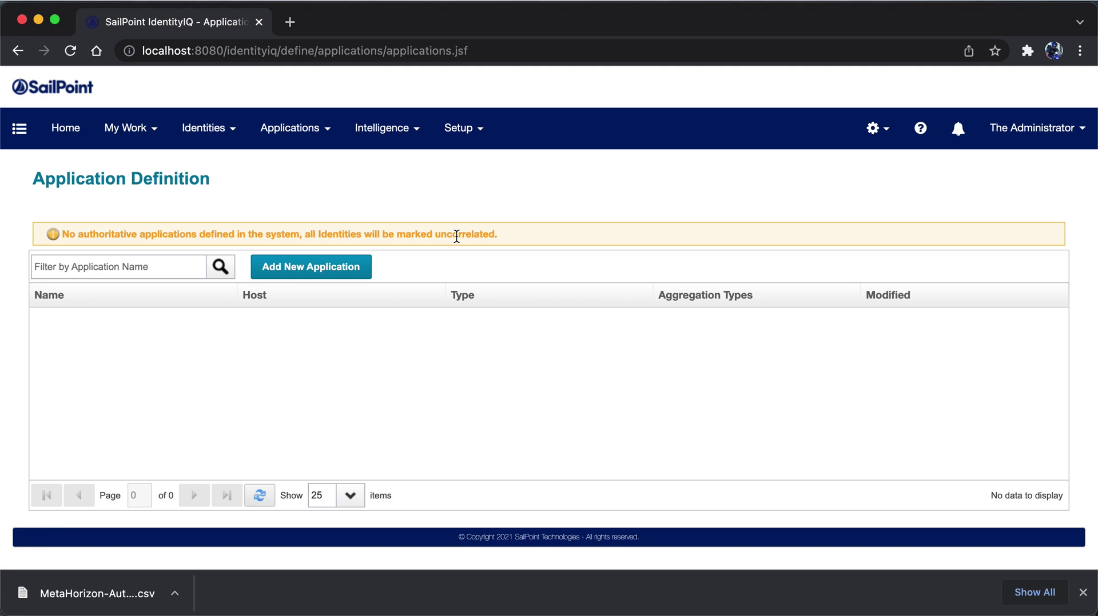
click(313, 268)
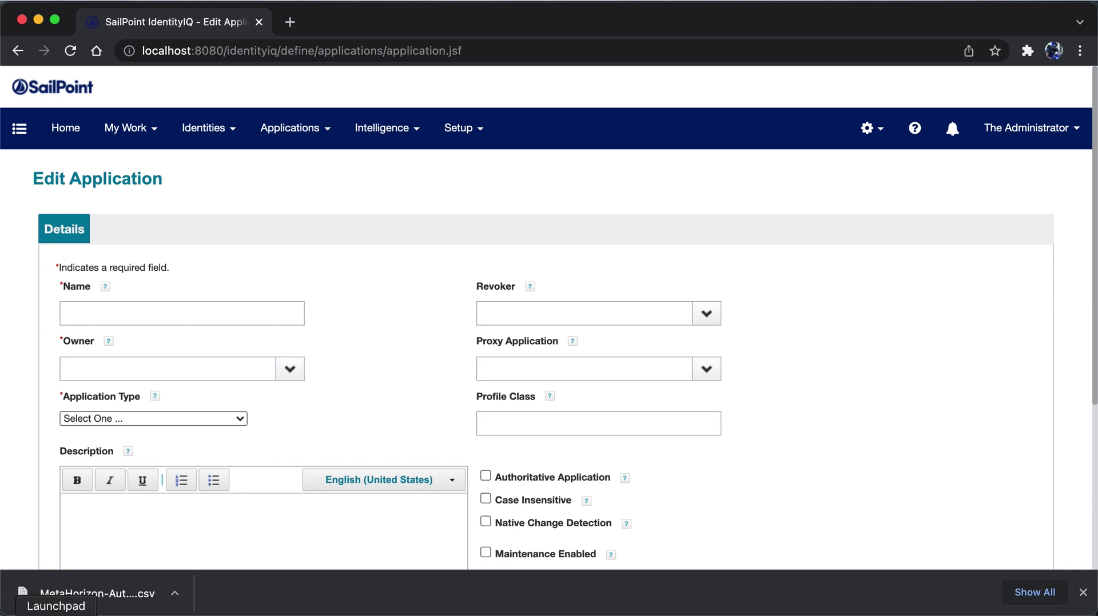
Switch to Finder, open MetaHorizon-AuthEmployees.csv from the Desktop's Authoritative-Data folder in Numbers, and dismiss the welcome window.
click(32, 612)
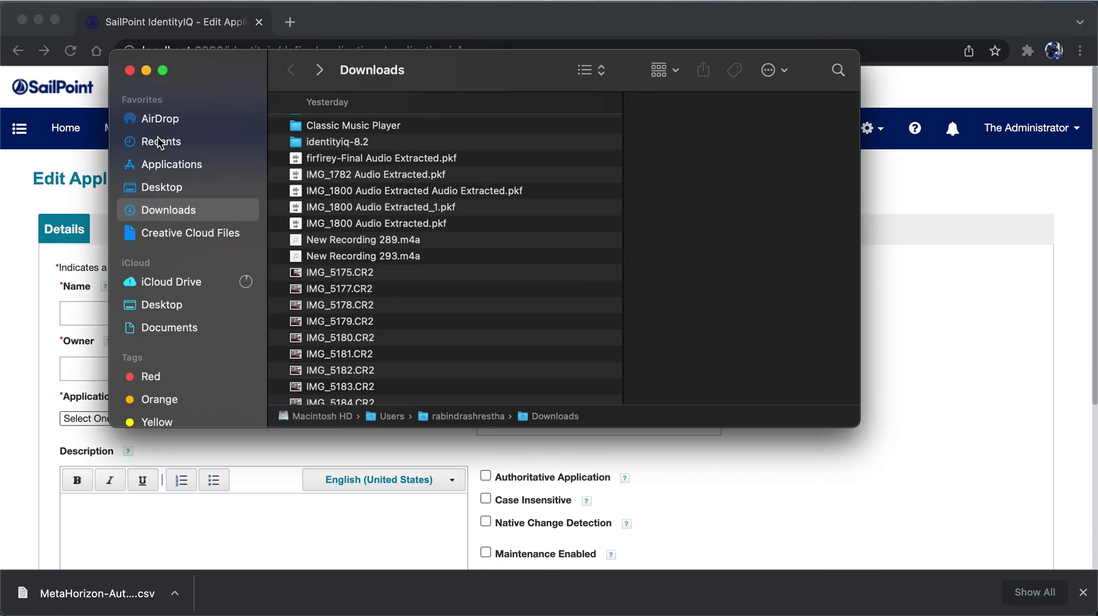
click(166, 188)
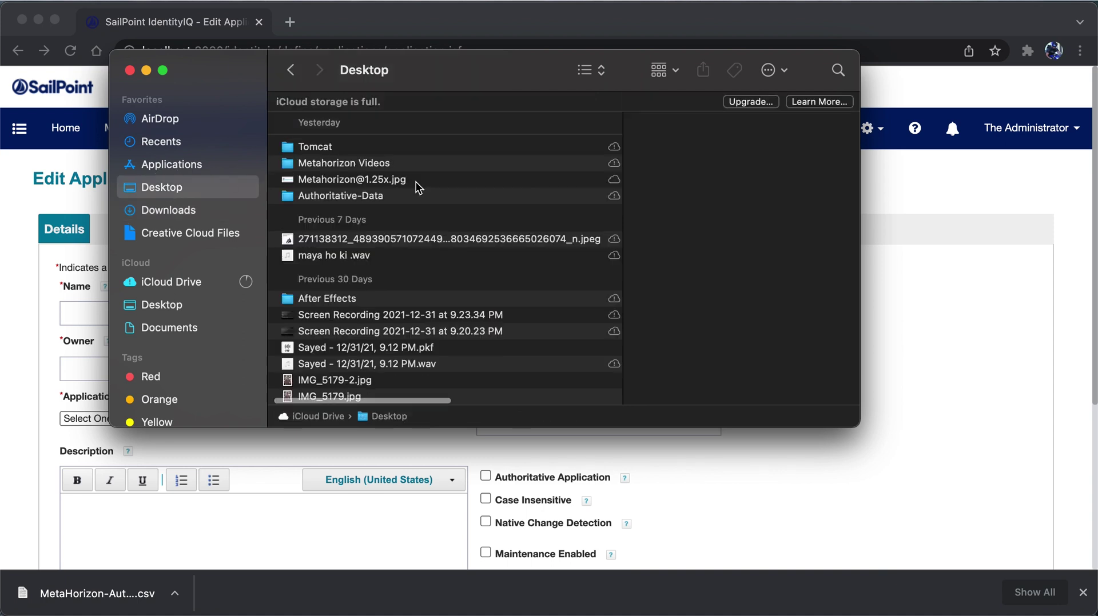
double_click(353, 195)
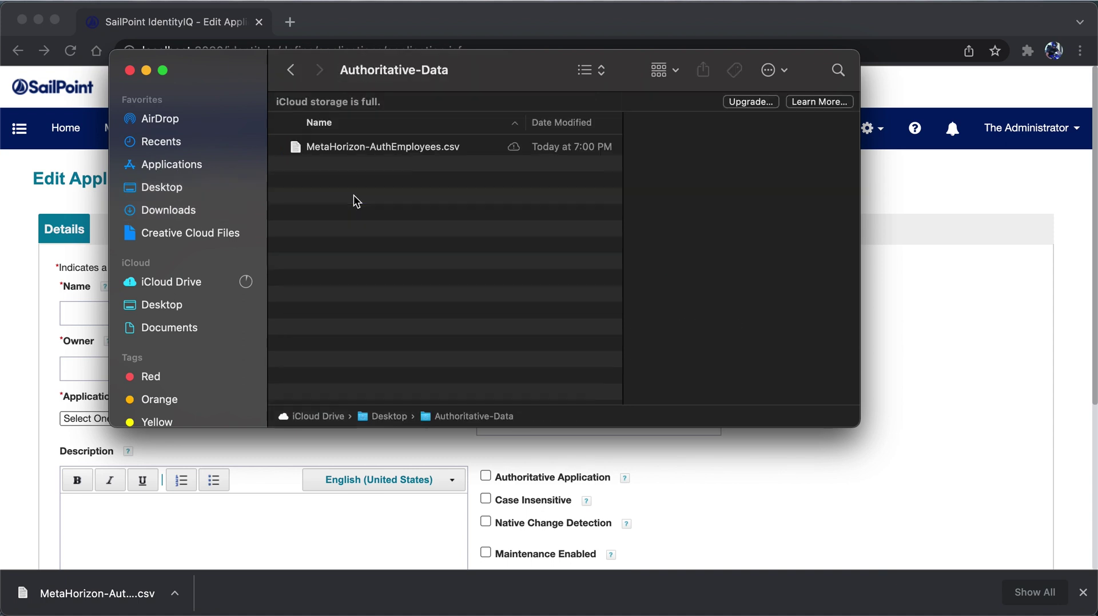
click(376, 152)
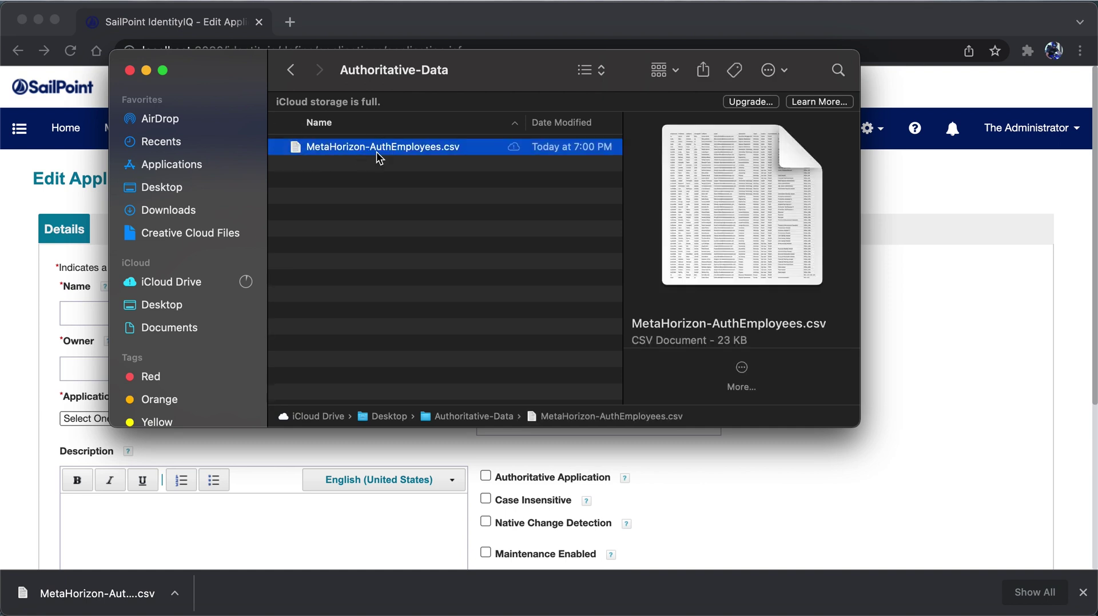
double_click(392, 153)
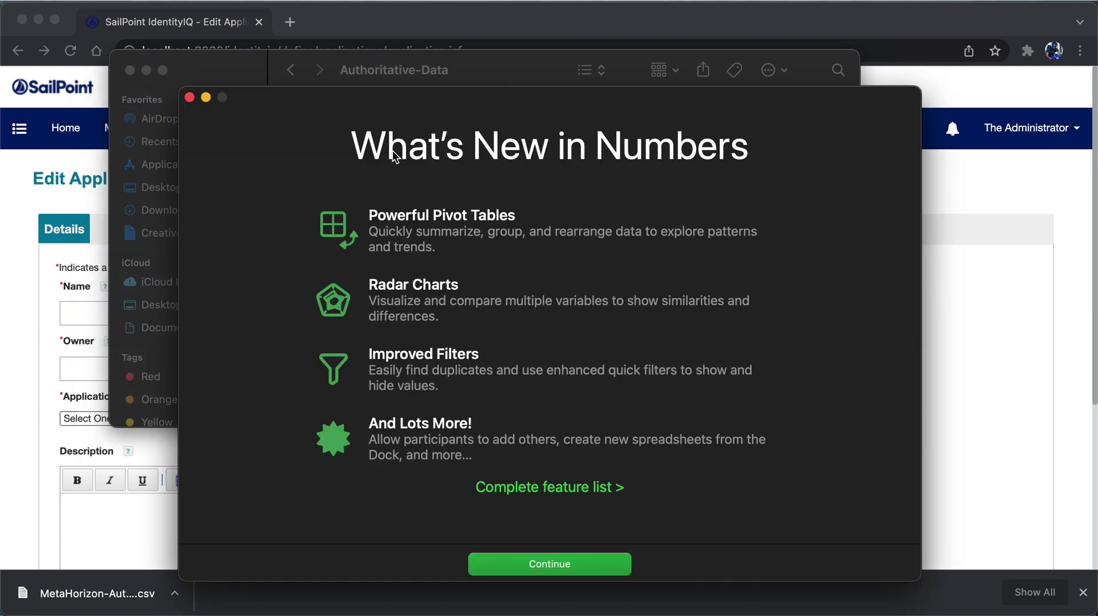
click(190, 97)
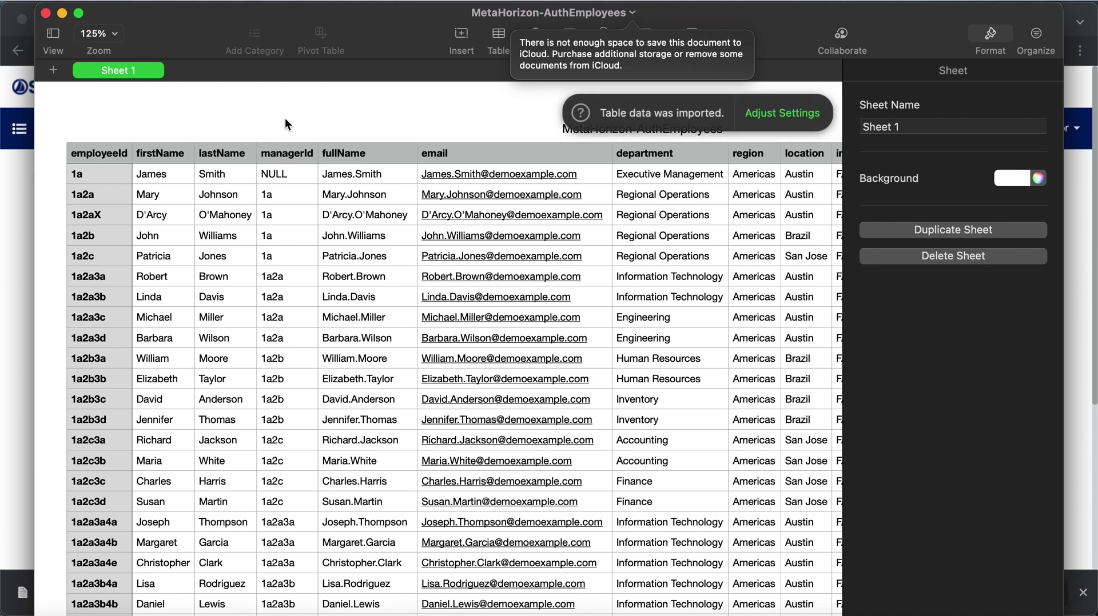
Enlarge the spreadsheet window and examine the employee file's columns across the first employee record, from employeeId to the last attribute.
click(79, 12)
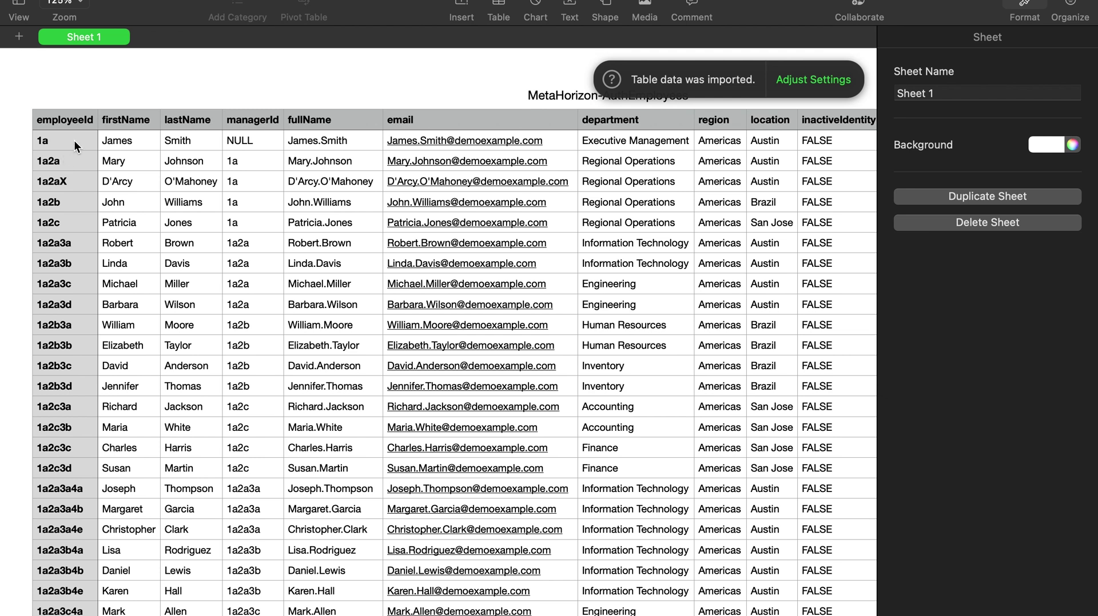
click(57, 136)
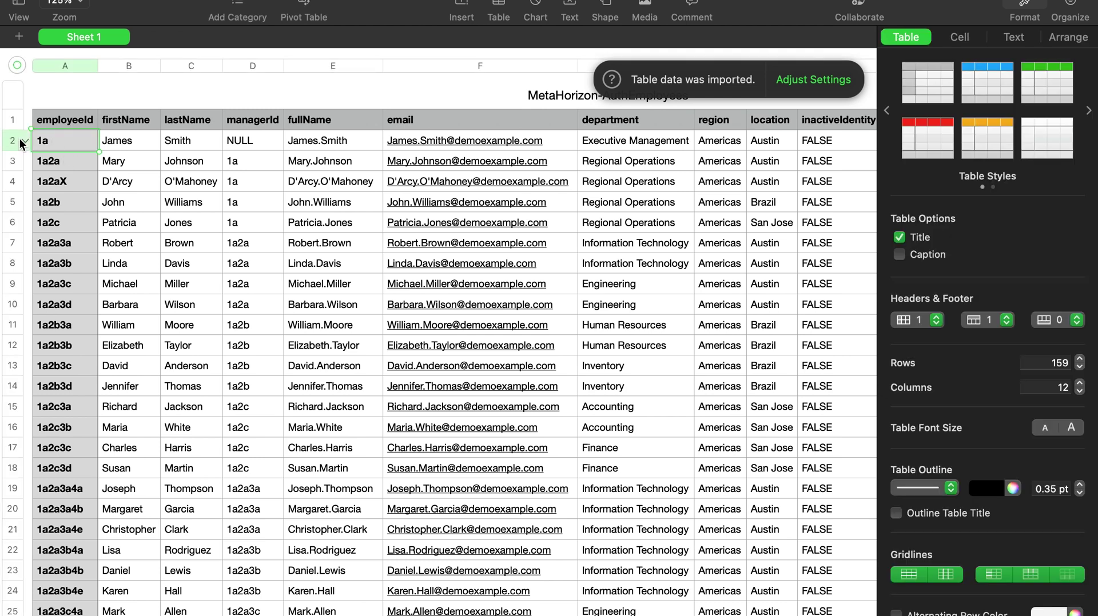
click(16, 139)
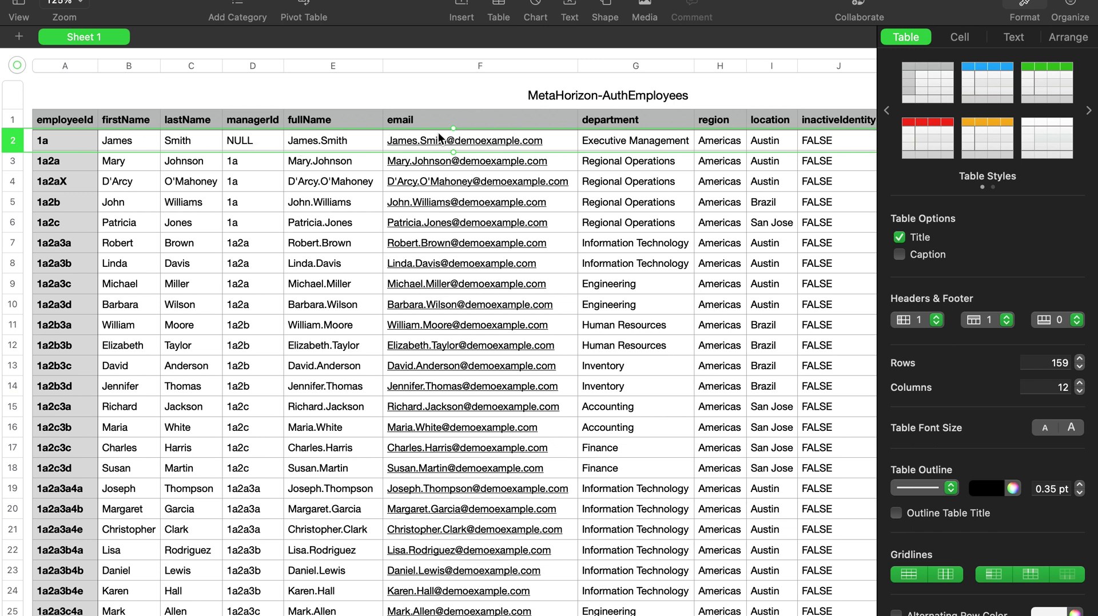
scroll(719, 134, right, 2)
scroll(719, 134, down, 1)
scroll(719, 134, up, 1)
scroll(719, 135, right, 5)
scroll(719, 135, right, 10)
scroll(719, 135, left, 9)
scroll(723, 133, left, 10)
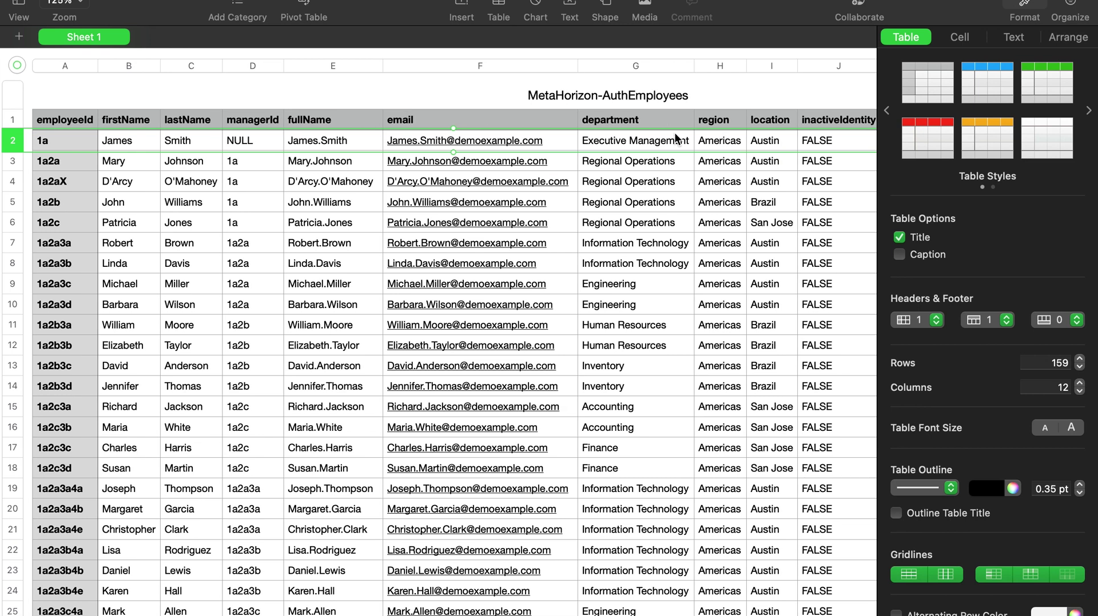
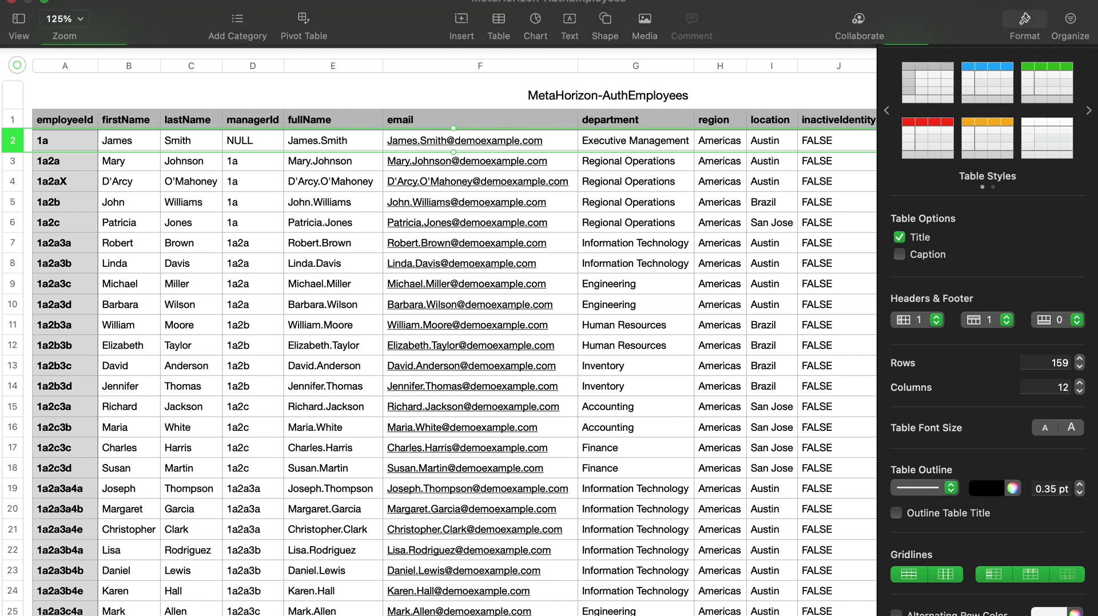
Switch back to IdentityIQ in Chrome, name the new application Meta-HR-Employee, and assign The Administrator as its owner.
click(43, 13)
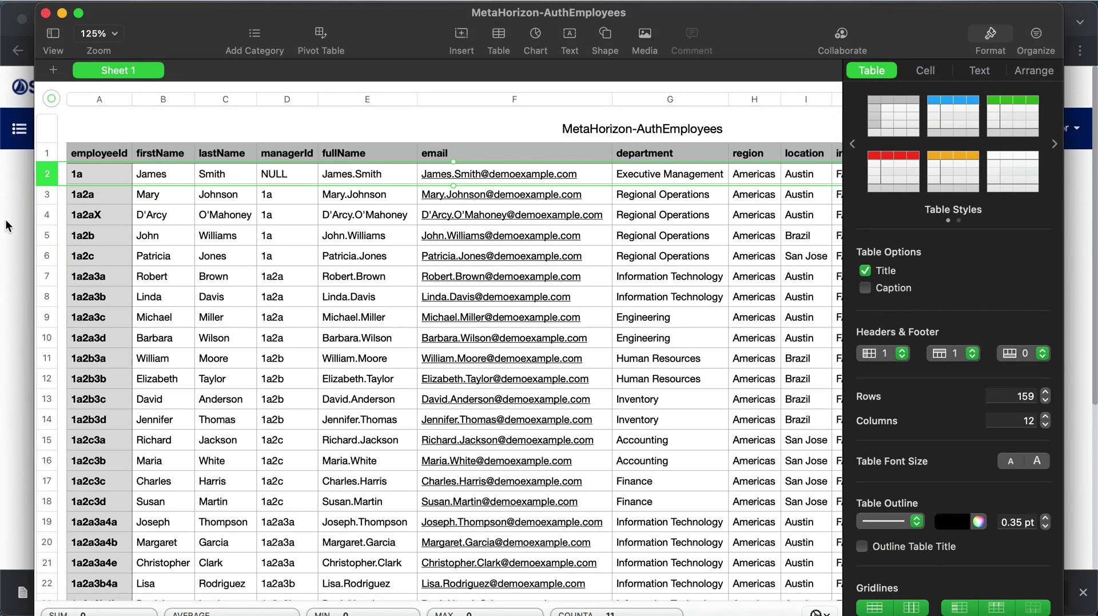
key(super+Tab)
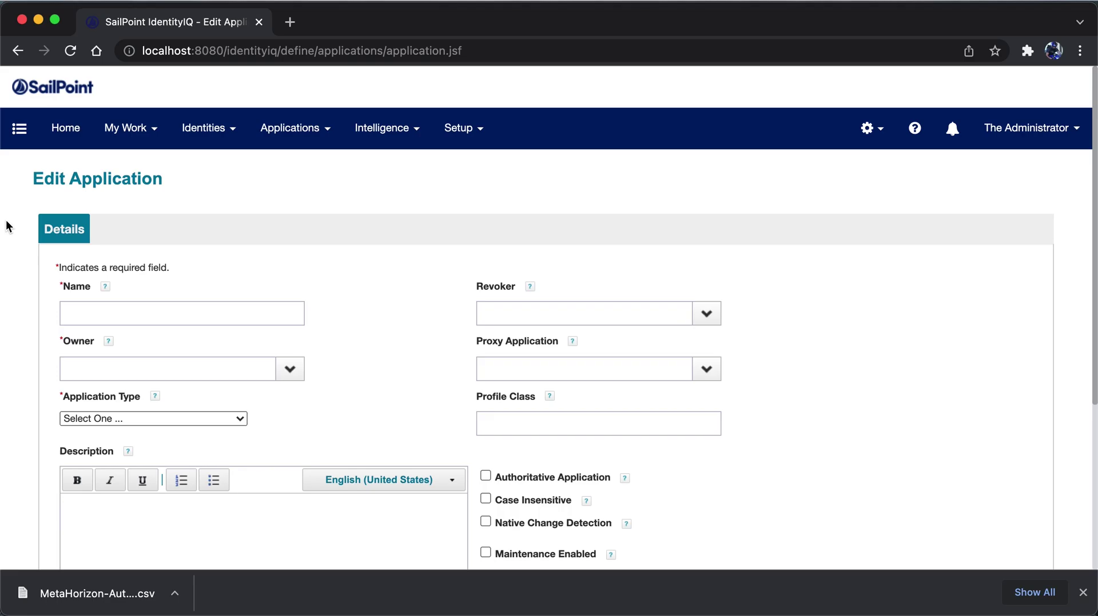
click(96, 313)
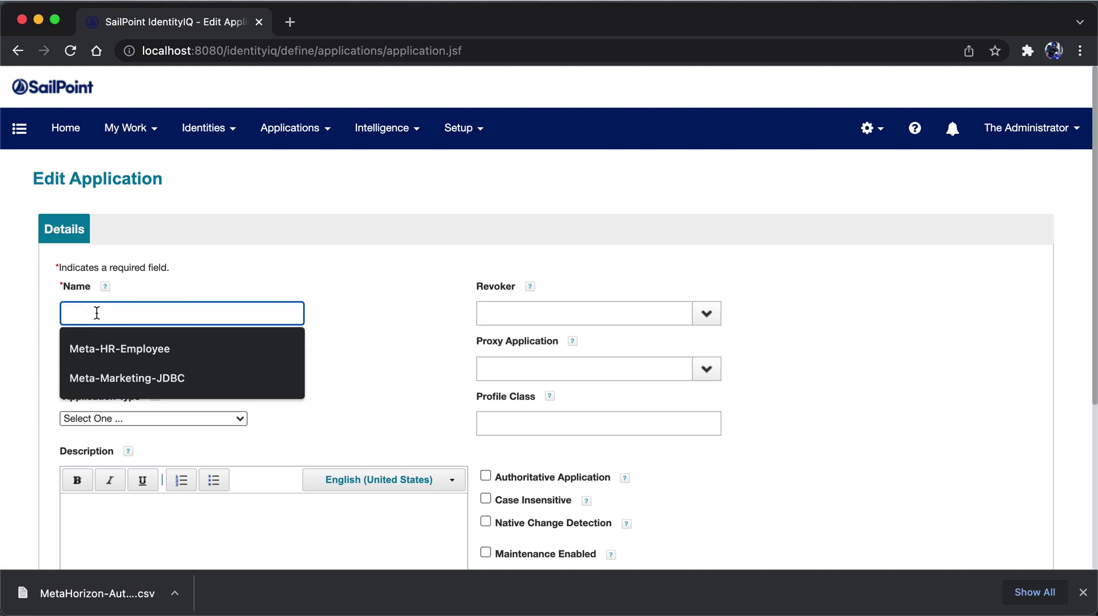
click(108, 346)
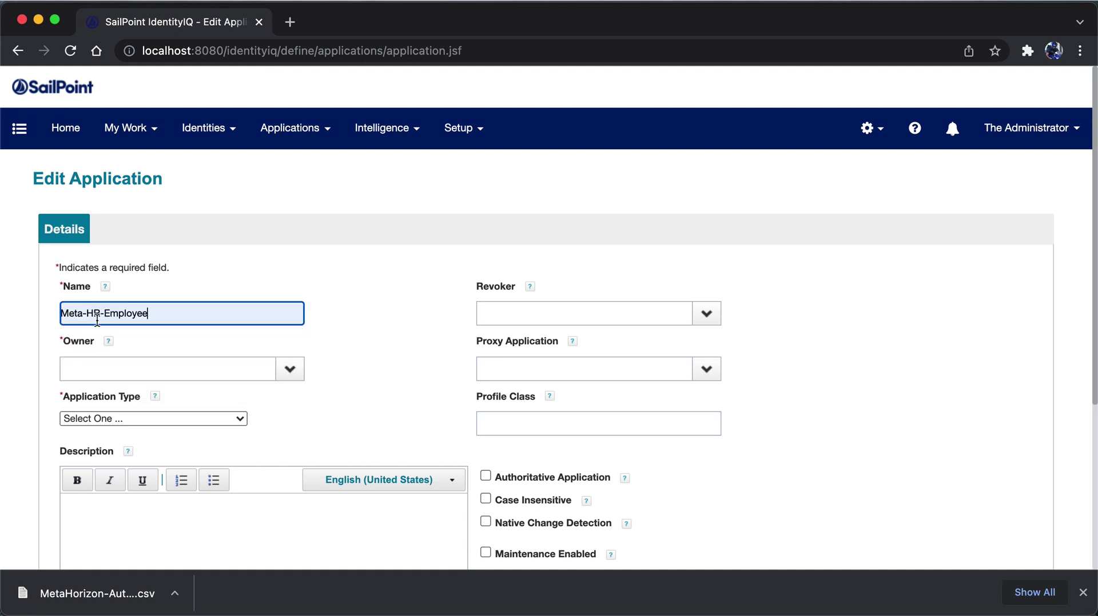
click(109, 367)
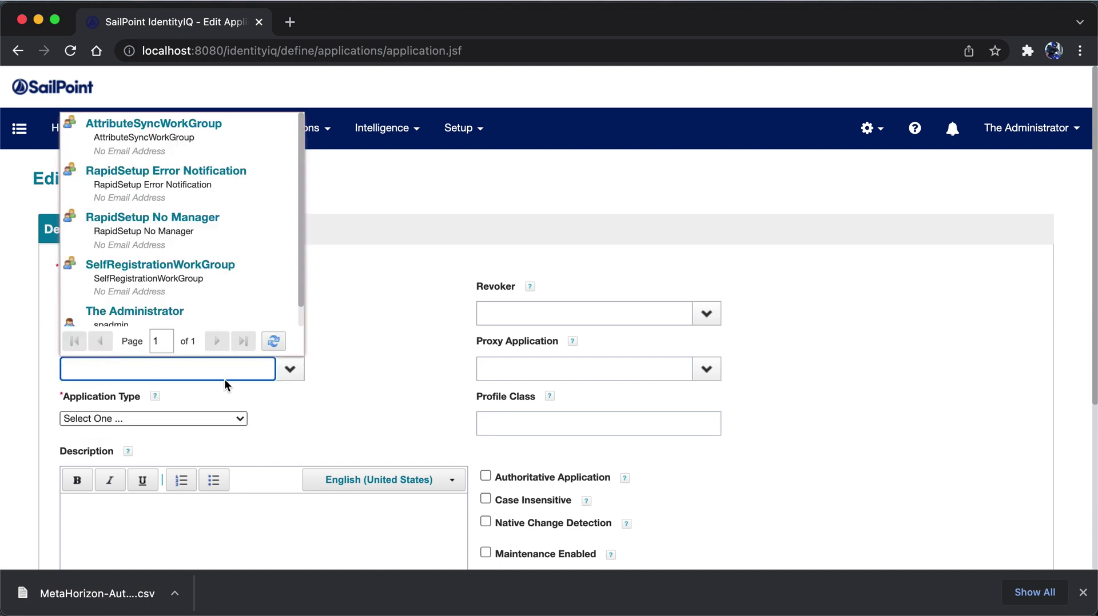
click(195, 309)
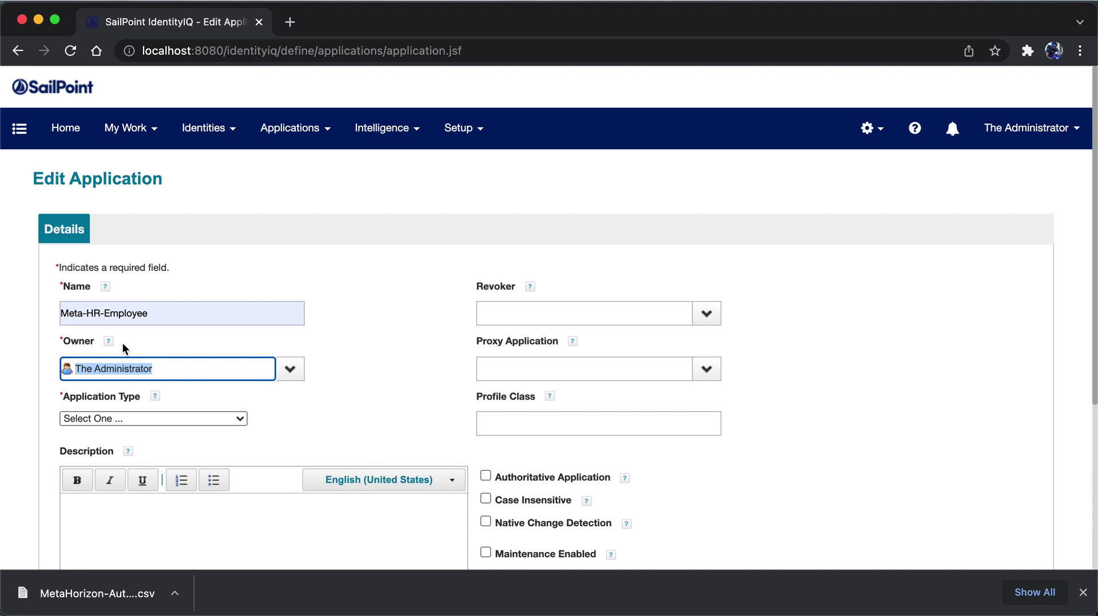
Set the application type to DelimitedFile and clear the auto-filled Profile Class value.
click(148, 419)
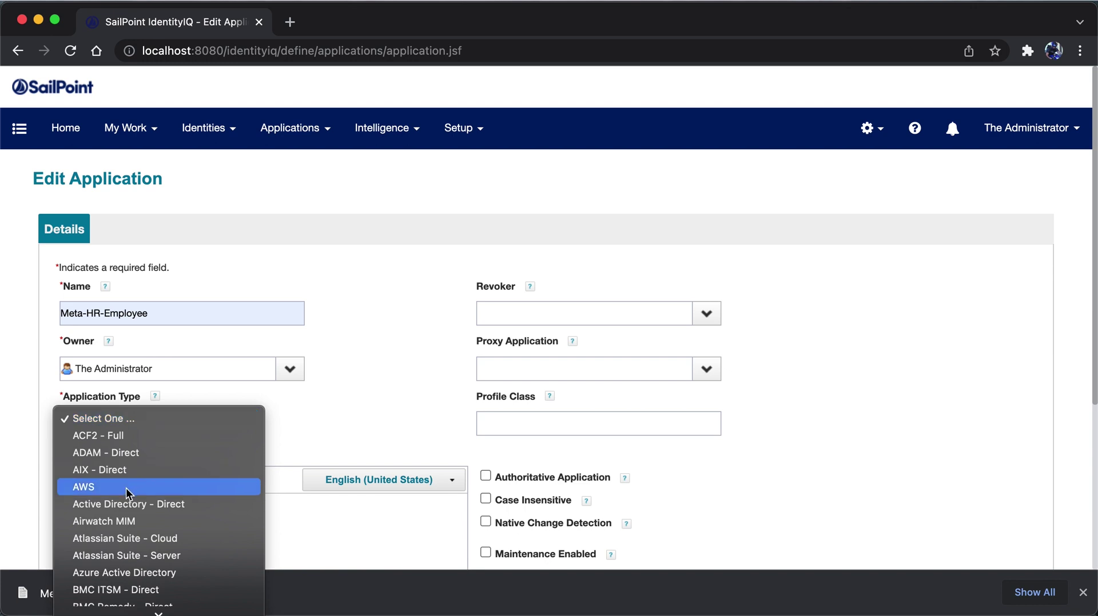
scroll(129, 520, down, 7)
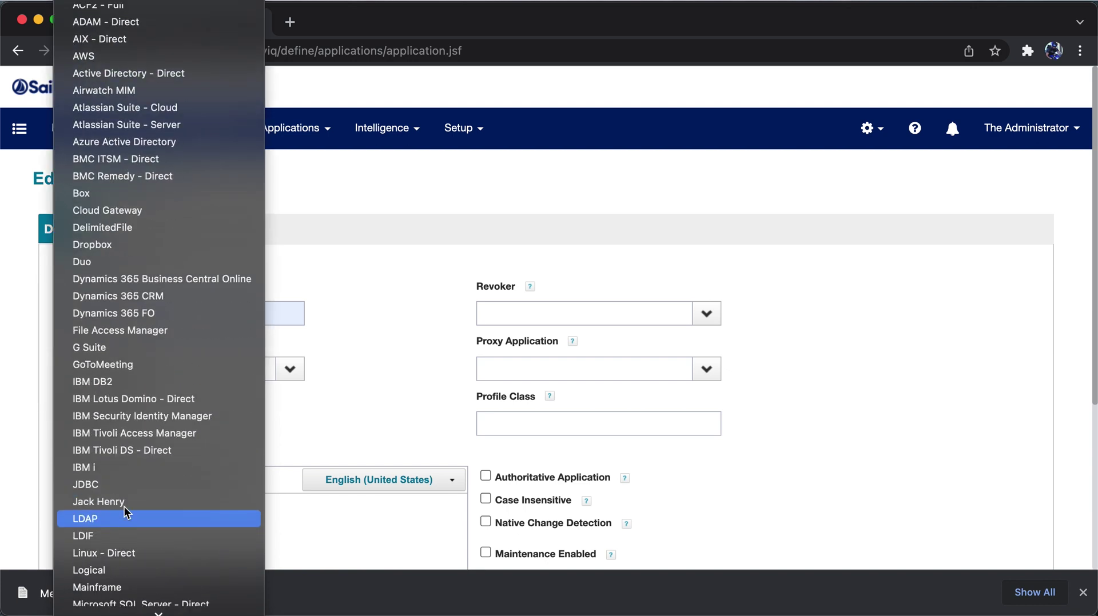
click(97, 236)
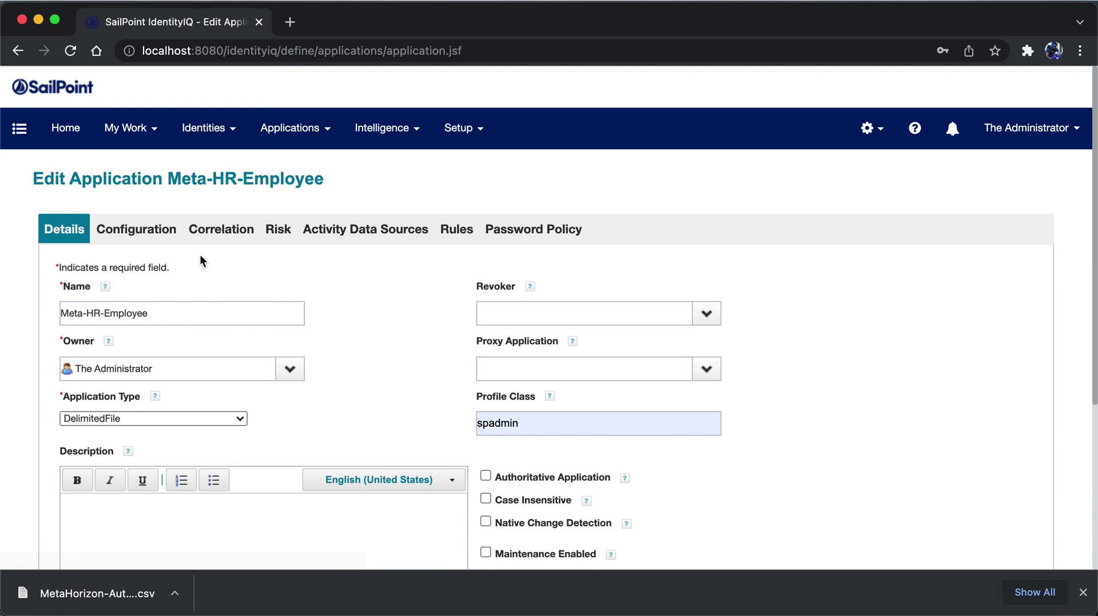
double_click(505, 426)
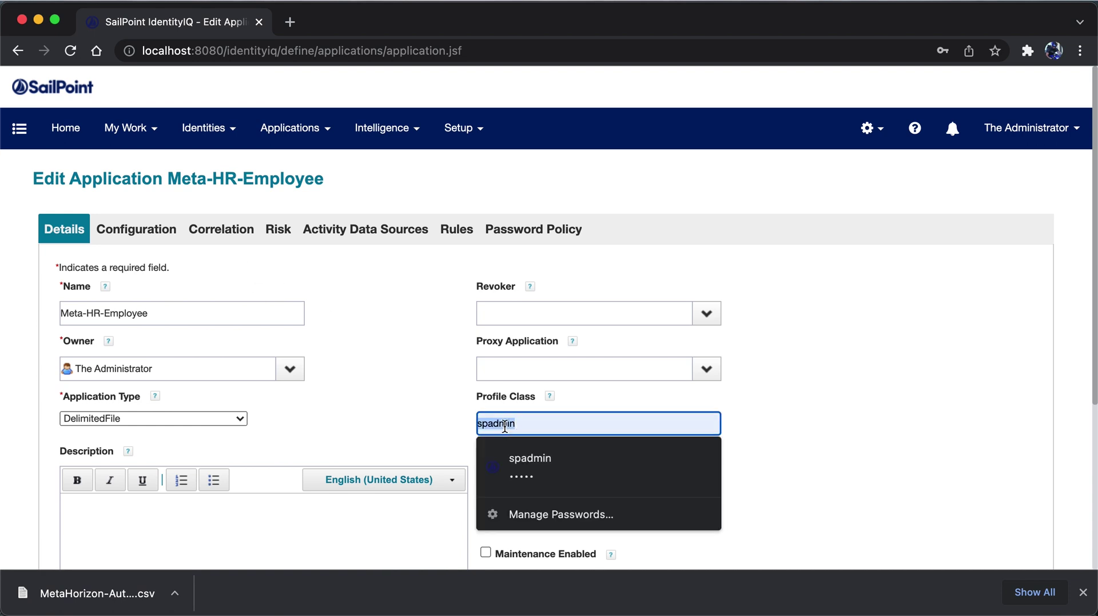
key(BackSpace)
click(403, 427)
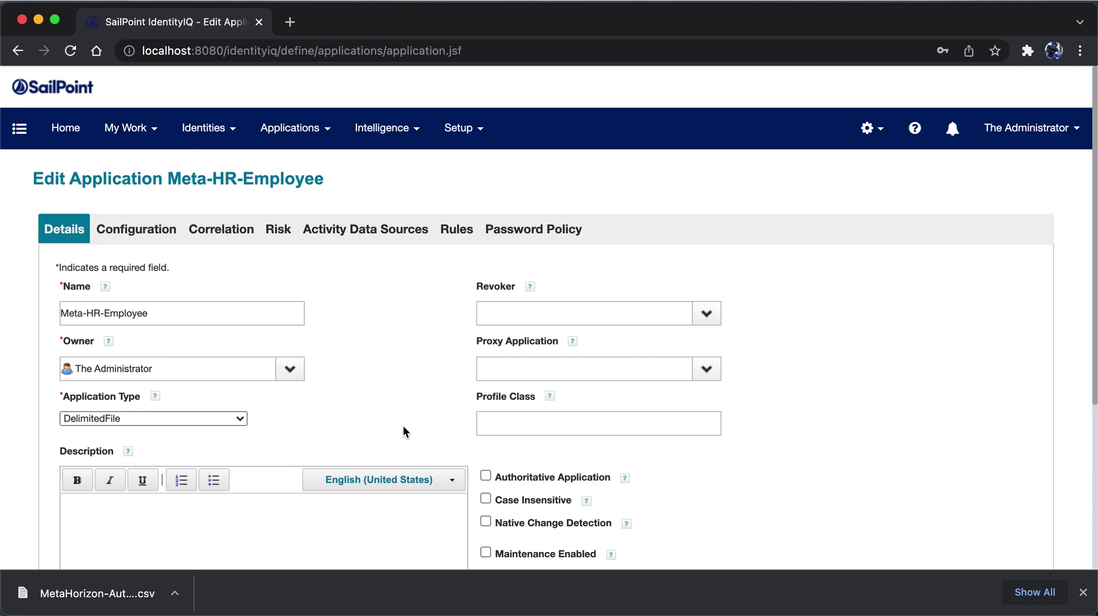
Mark Meta-HR-Employee as an authoritative application and open its configuration settings.
scroll(403, 427, down, 2)
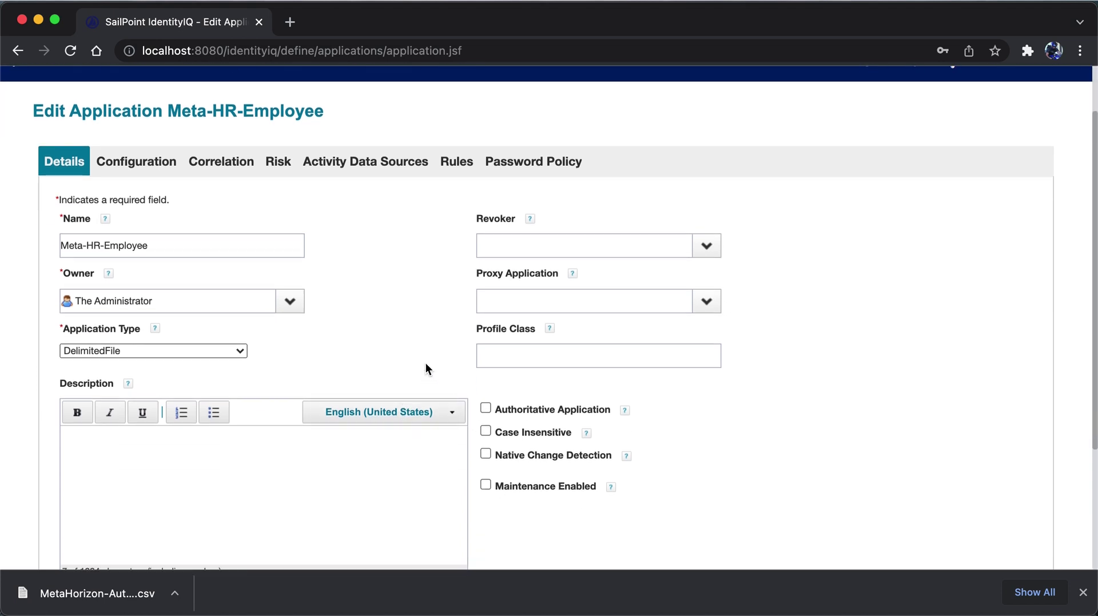
click(486, 410)
click(158, 173)
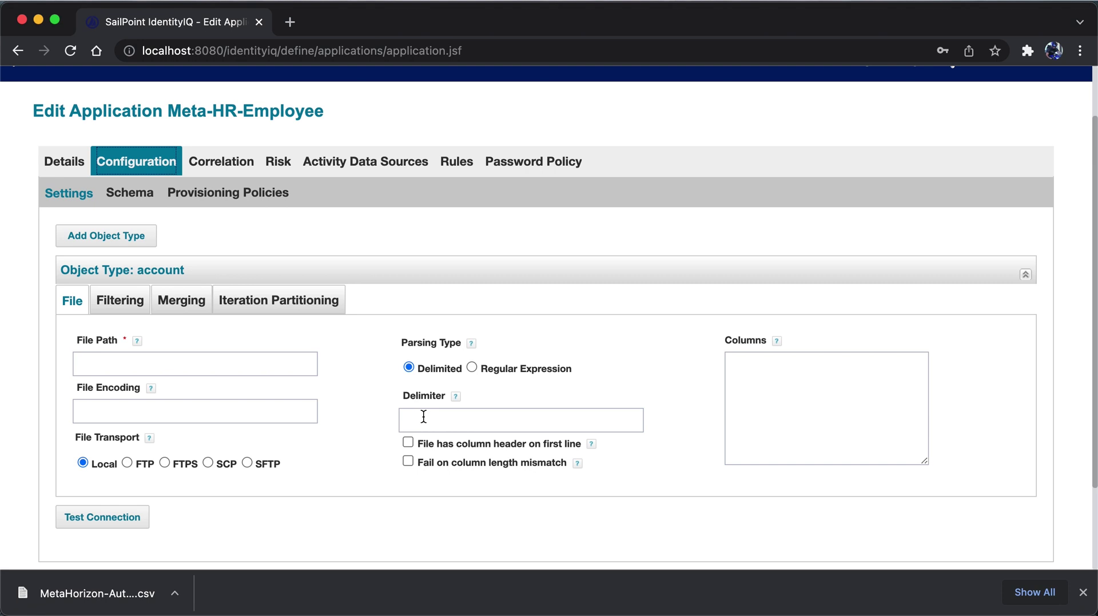
Copy the pathname of MetaHorizon-AuthEmployees.csv in Finder and paste it as the account object's file path in IdentityIQ.
click(57, 593)
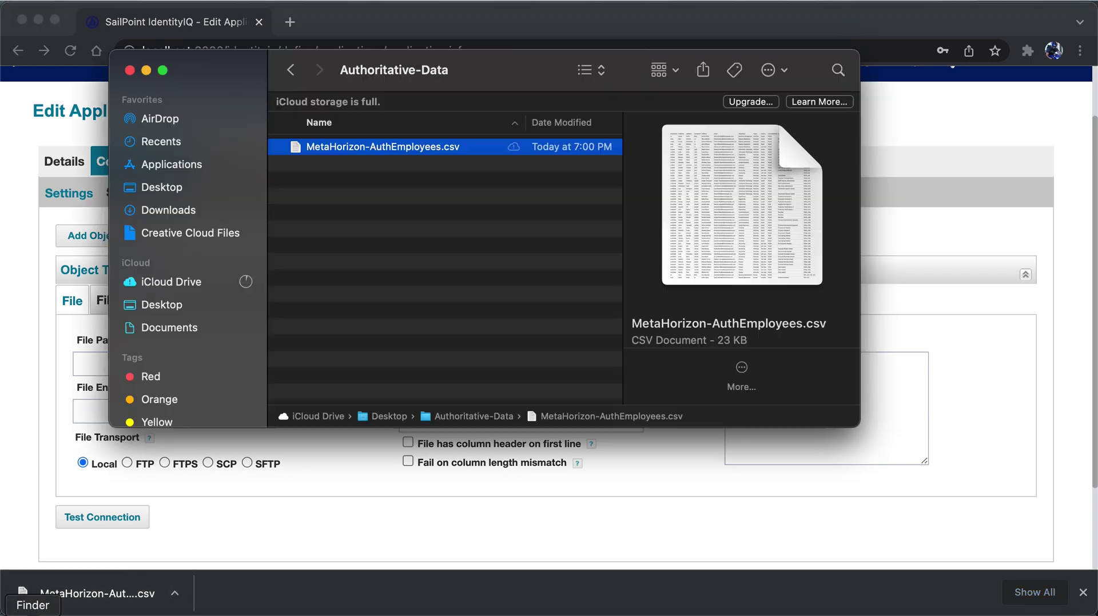
right_click(388, 158)
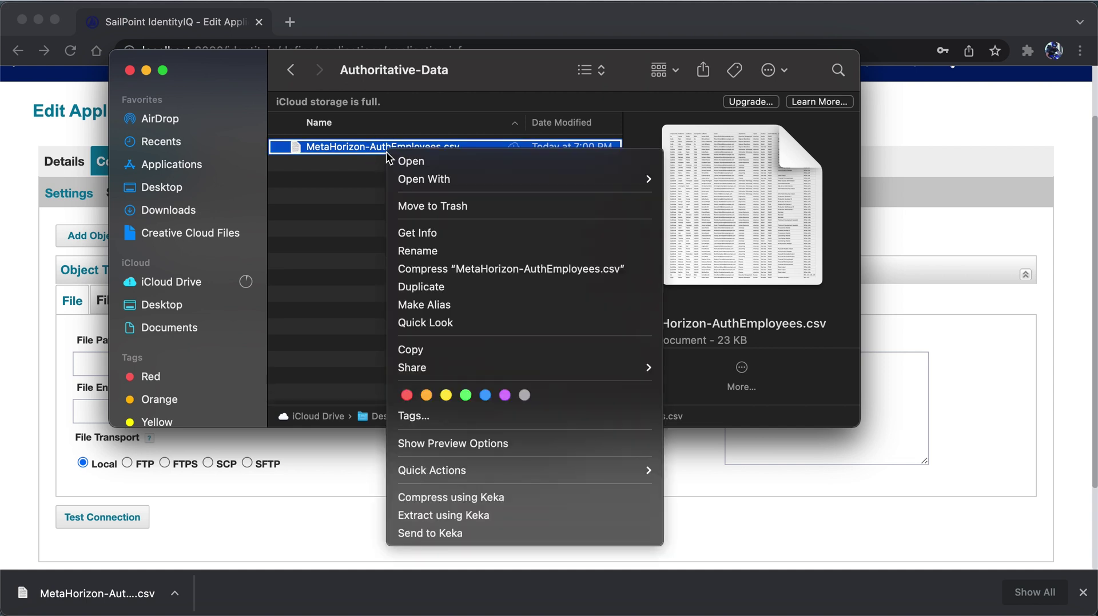
key(alt)
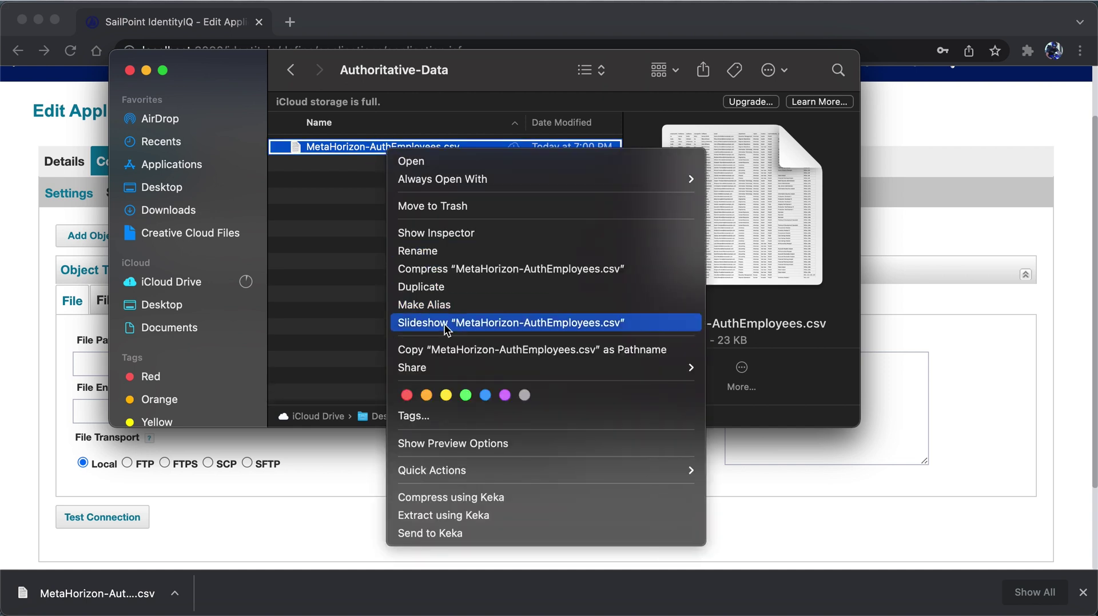
click(451, 349)
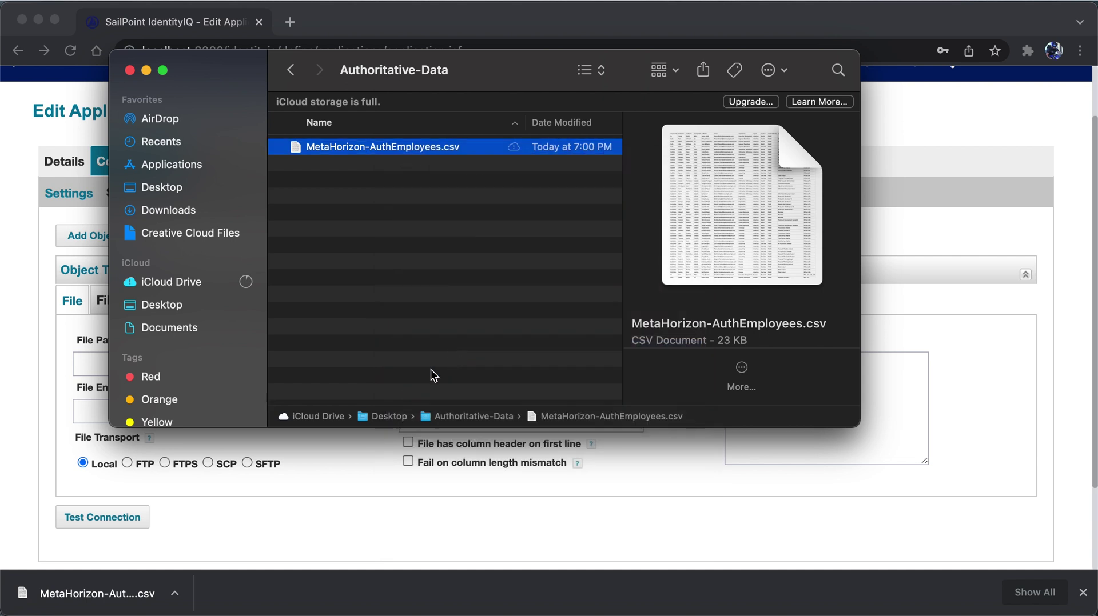
click(366, 468)
click(176, 367)
right_click(177, 366)
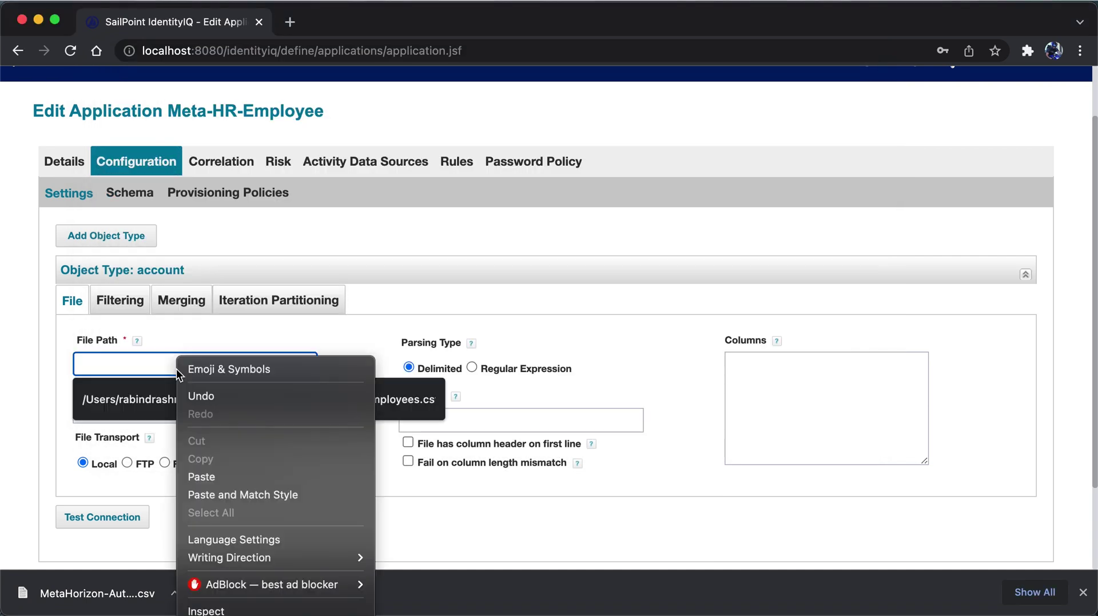
click(202, 478)
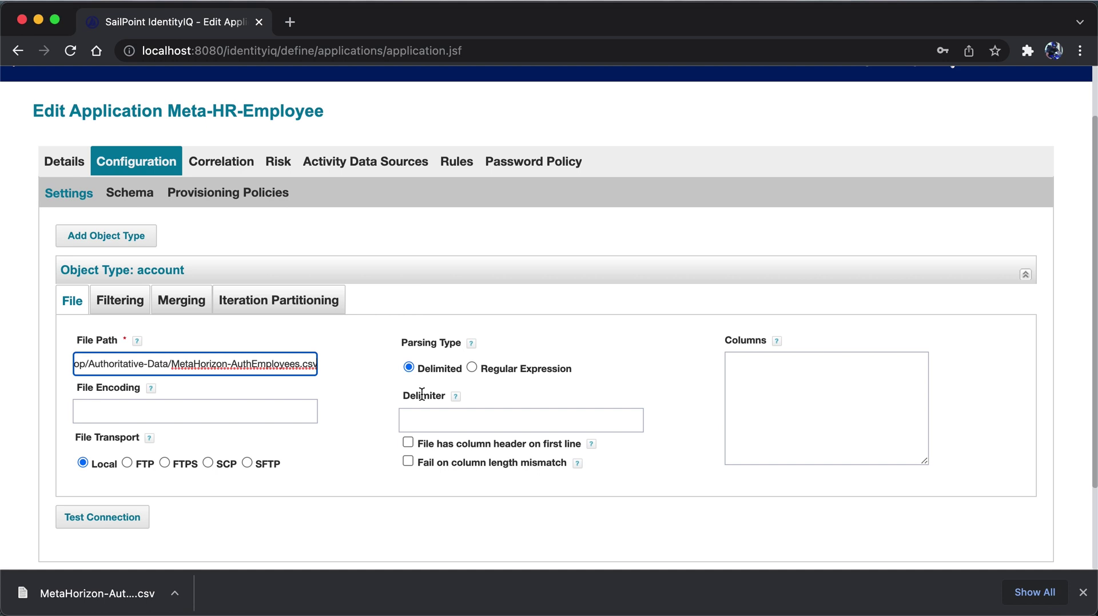
Set the file's delimiter to a comma and specify that it has a column header on the first line.
click(427, 424)
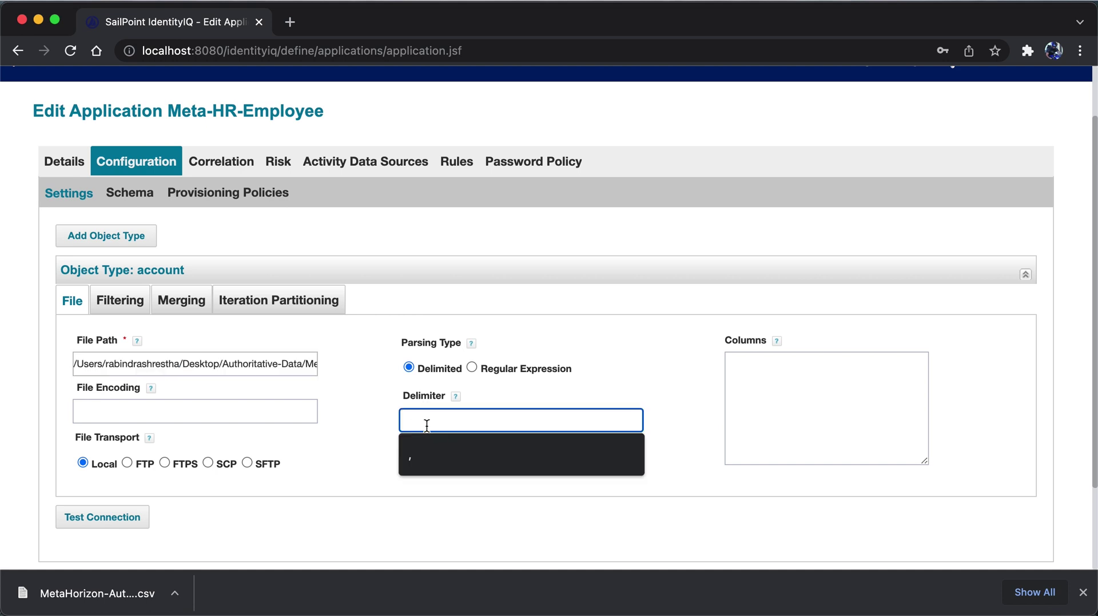
click(425, 457)
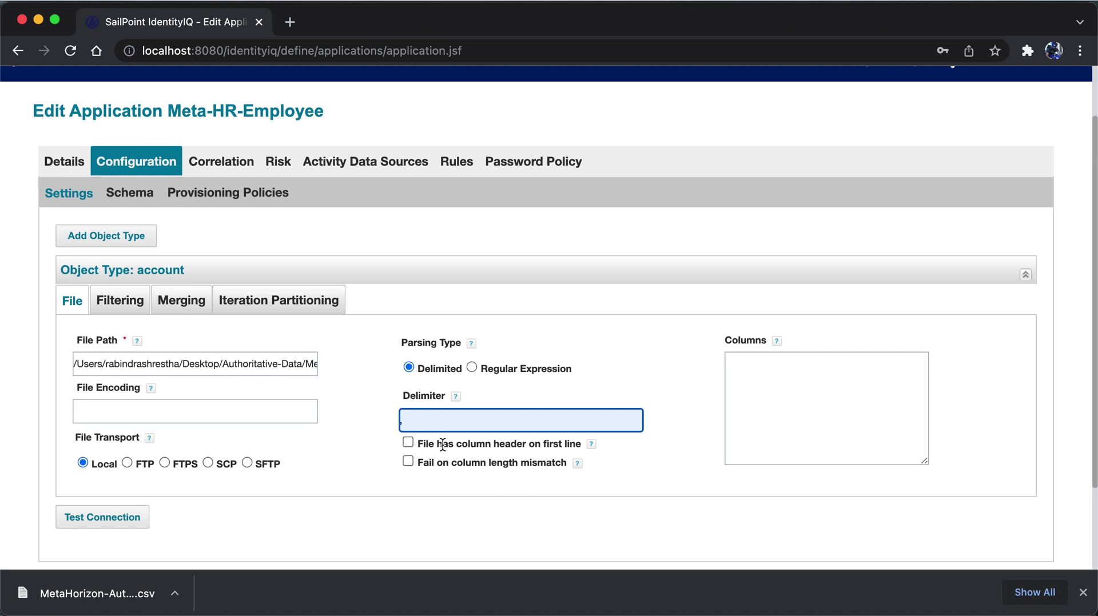
click(407, 443)
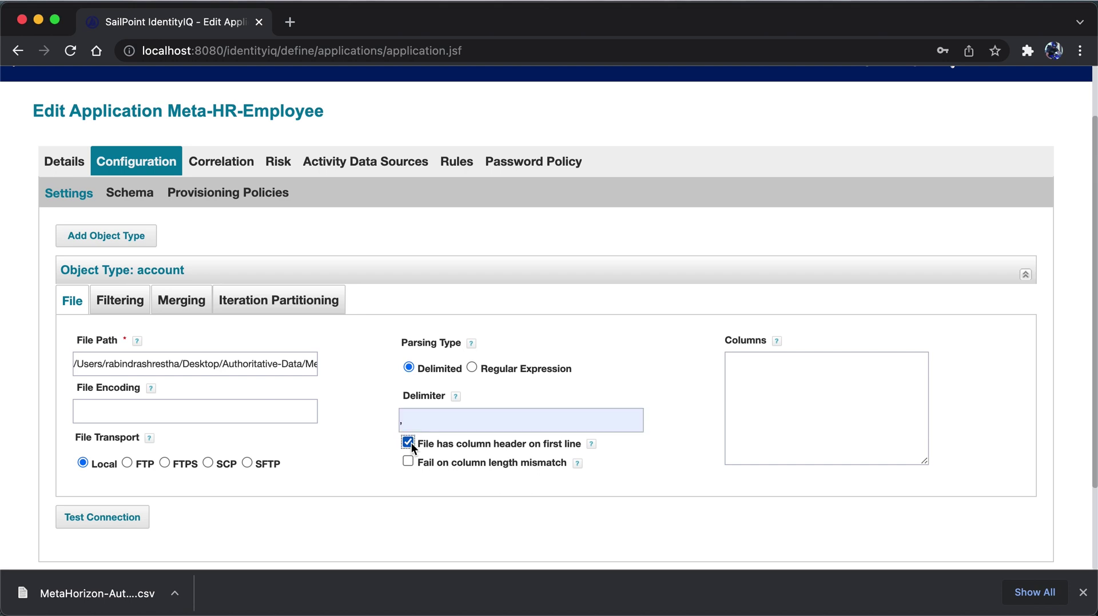
In the account schema, set the identity attribute to employeeId and the display attribute to fullName.
click(127, 194)
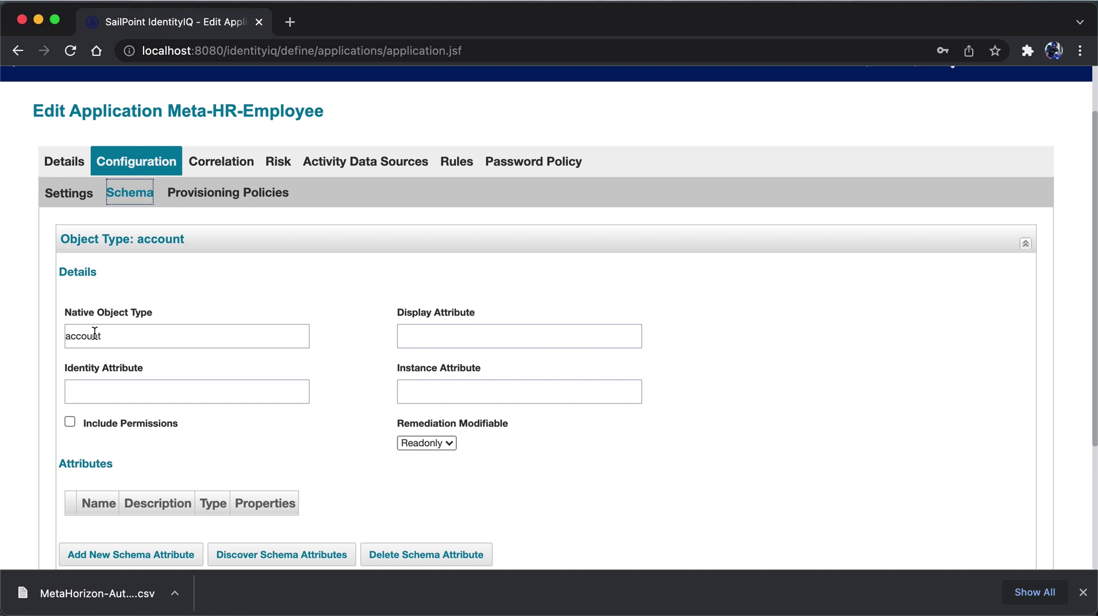
click(96, 393)
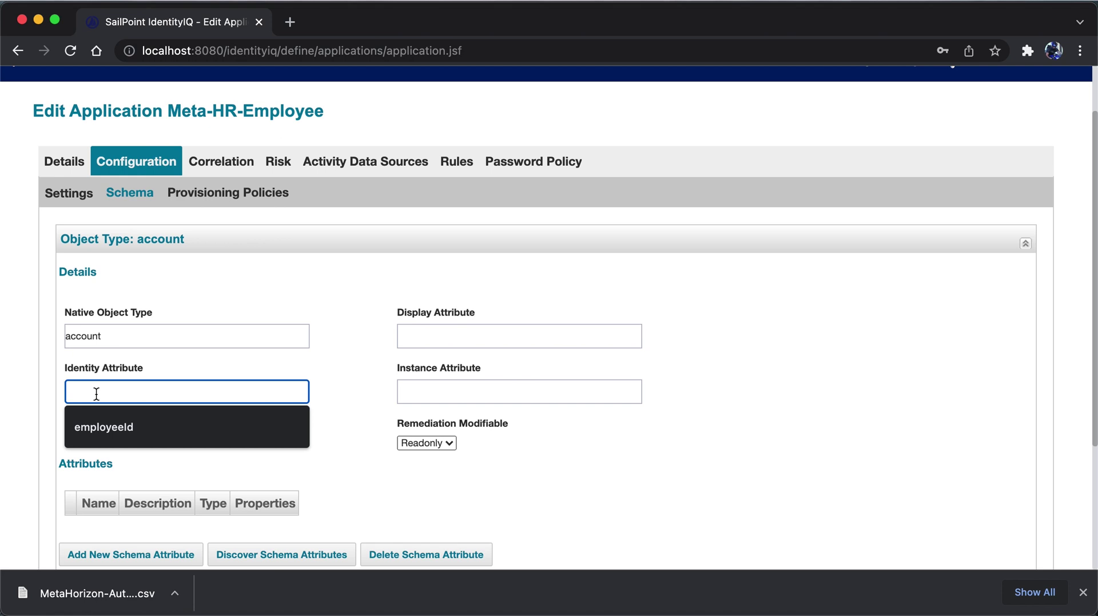
click(100, 429)
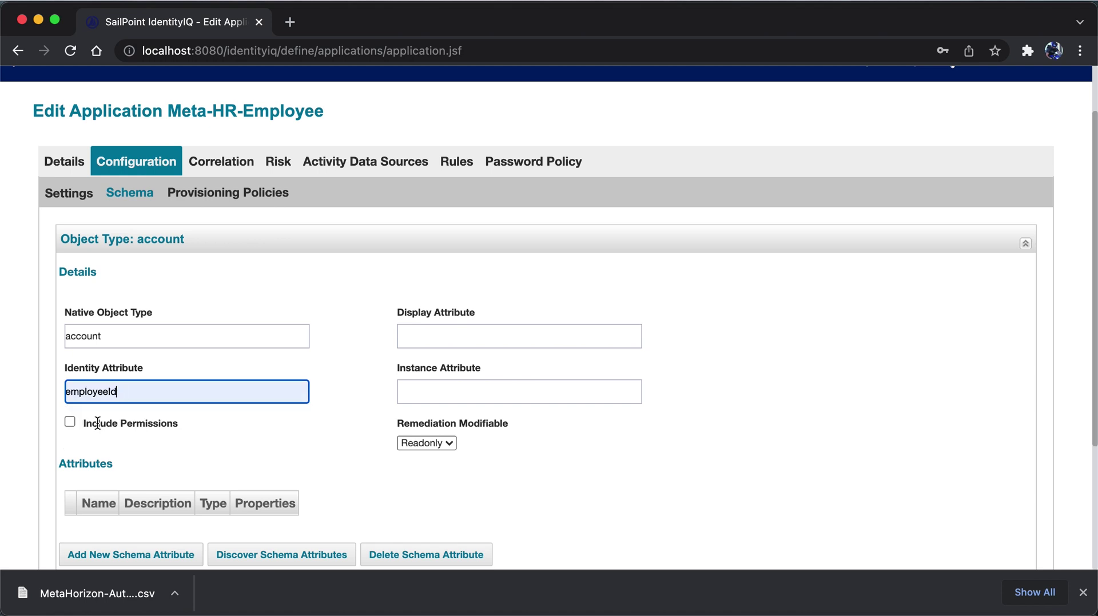
click(418, 339)
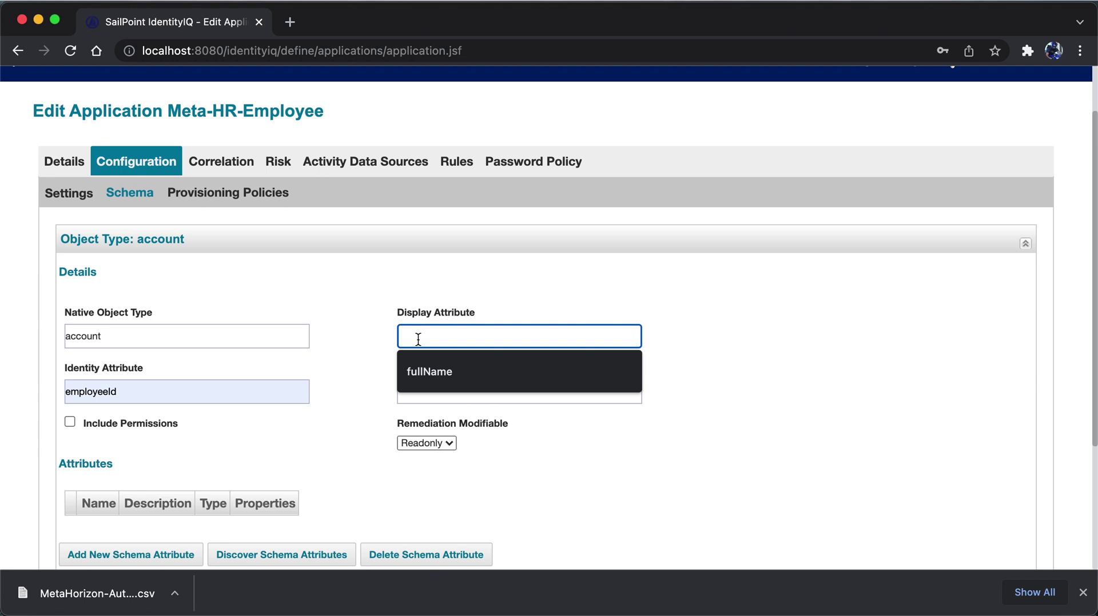
click(426, 370)
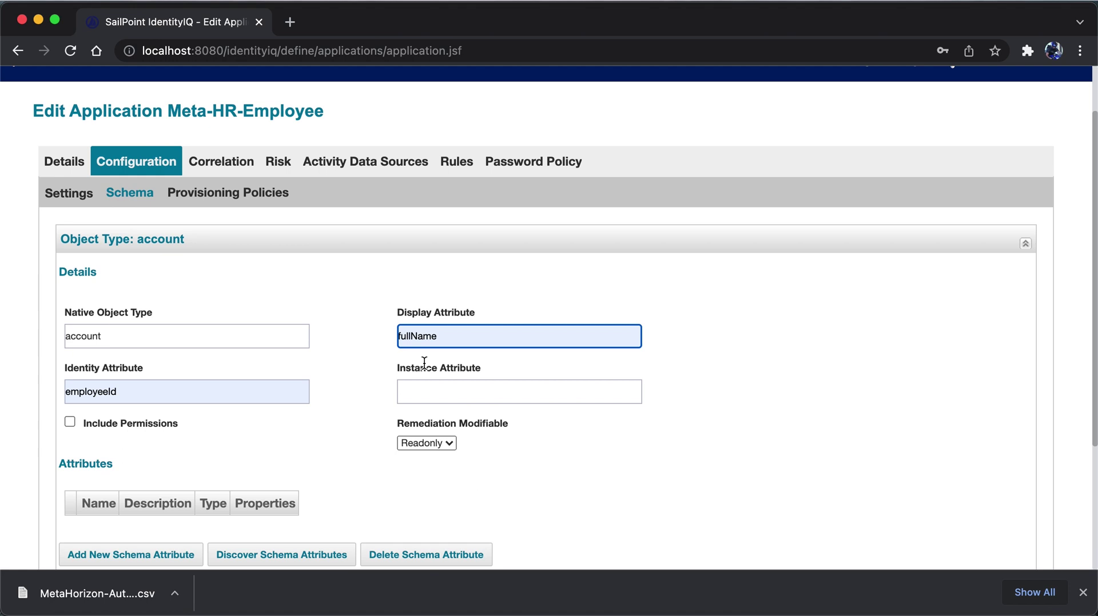
Discover the account schema attributes from the employee file, review the list, and preview the account data.
scroll(333, 444, down, 3)
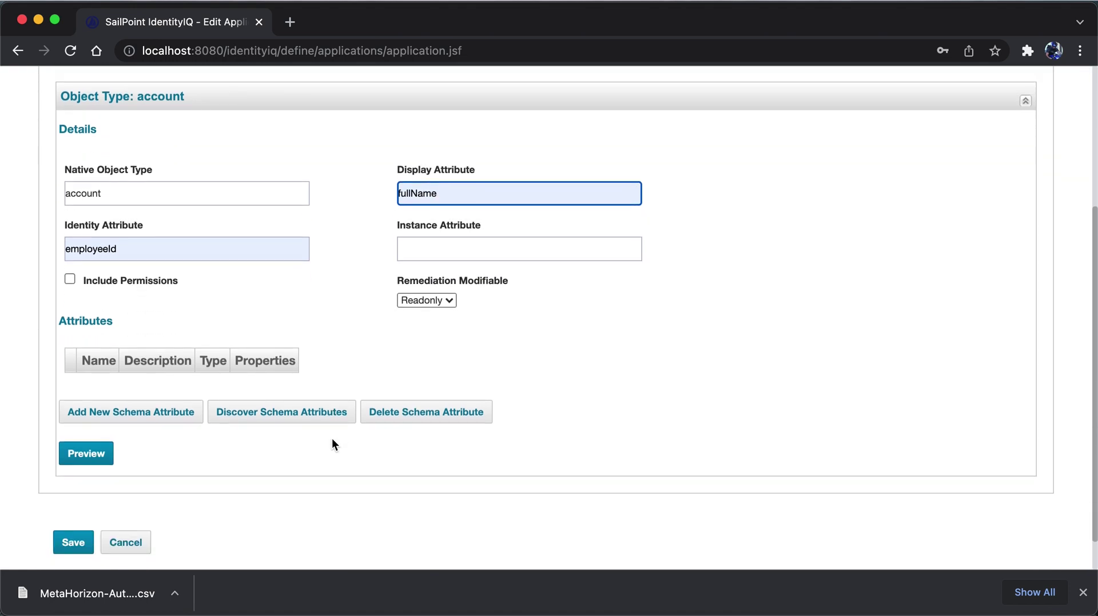
click(288, 420)
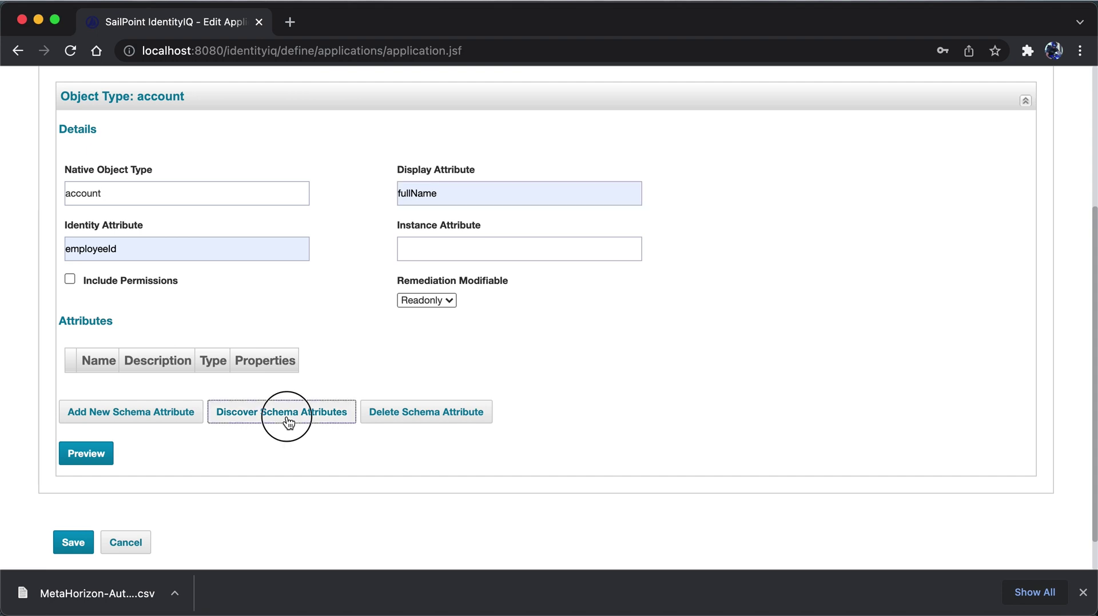
scroll(287, 418, up, 5)
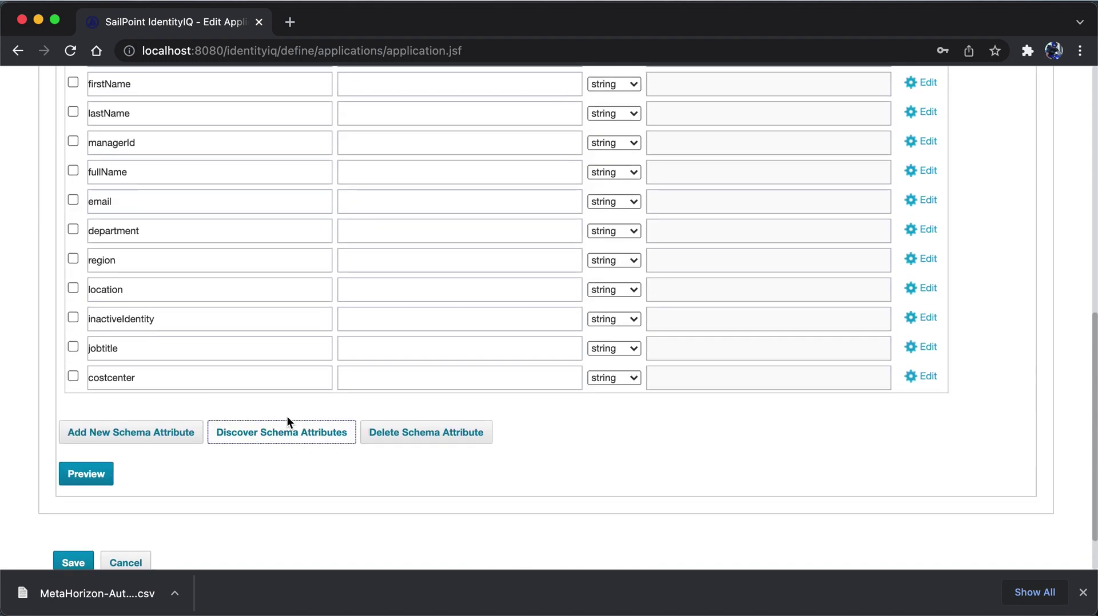
scroll(287, 417, up, 1)
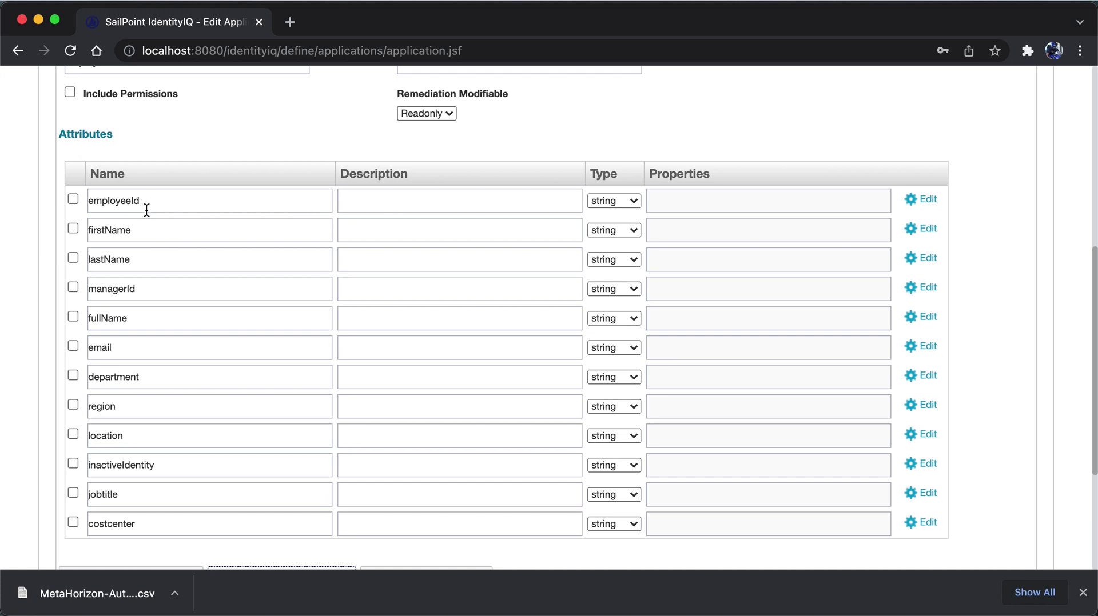
scroll(183, 321, down, 2)
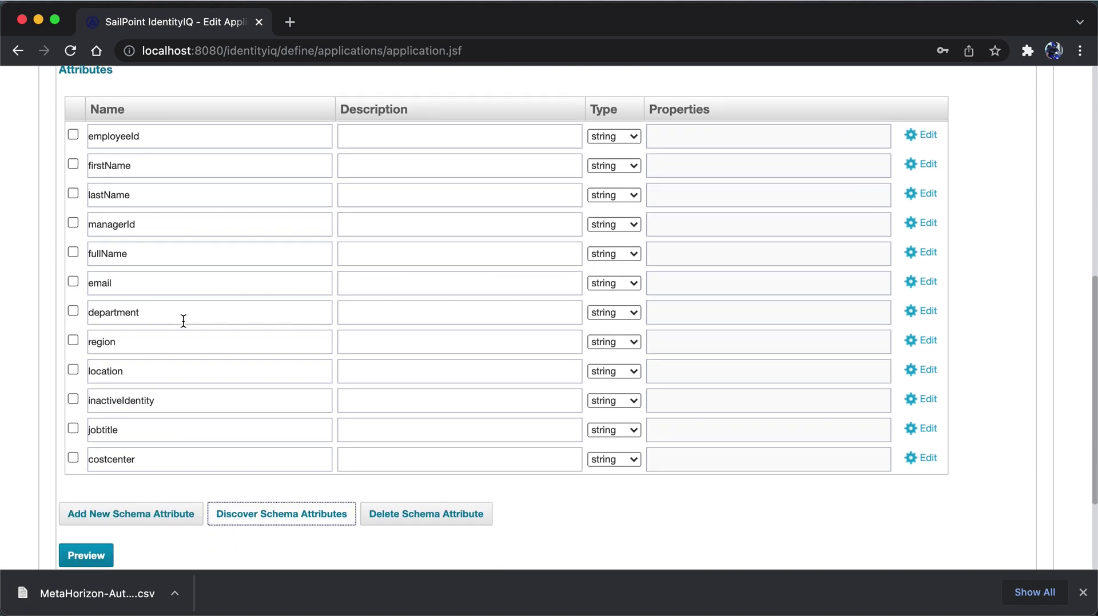
scroll(183, 320, down, 3)
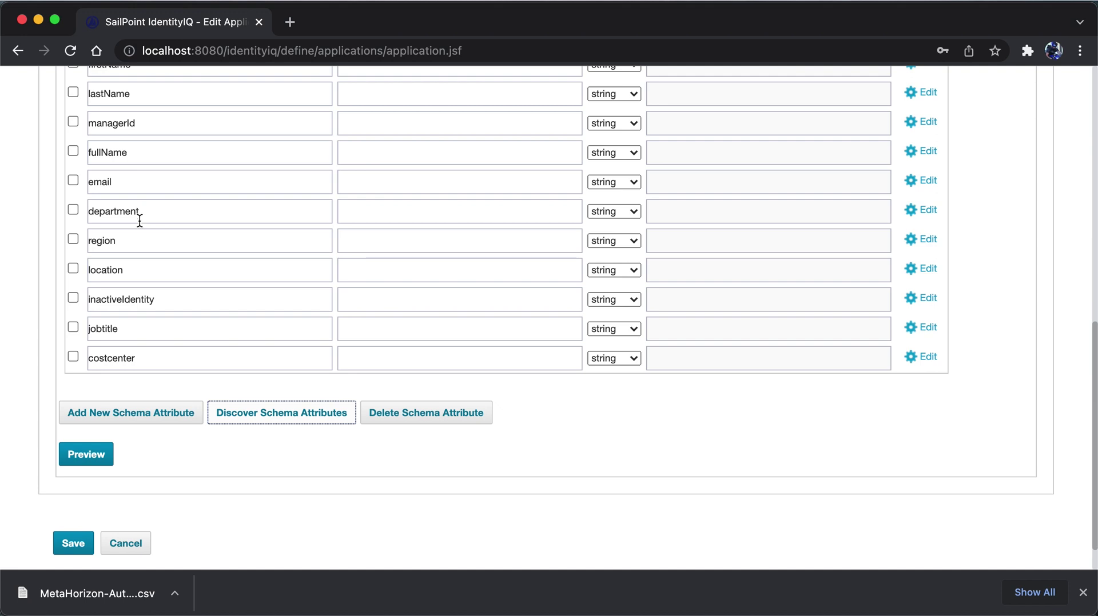
click(89, 455)
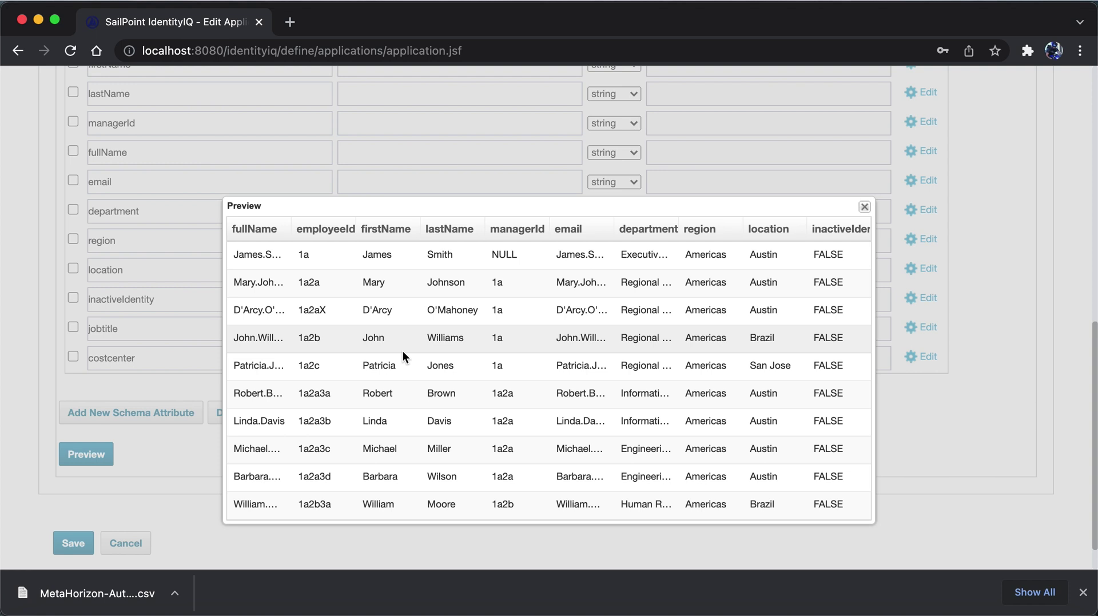
Close the account data preview and test the connection from the Meta-HR-Employee configuration settings.
click(865, 207)
scroll(578, 337, up, 10)
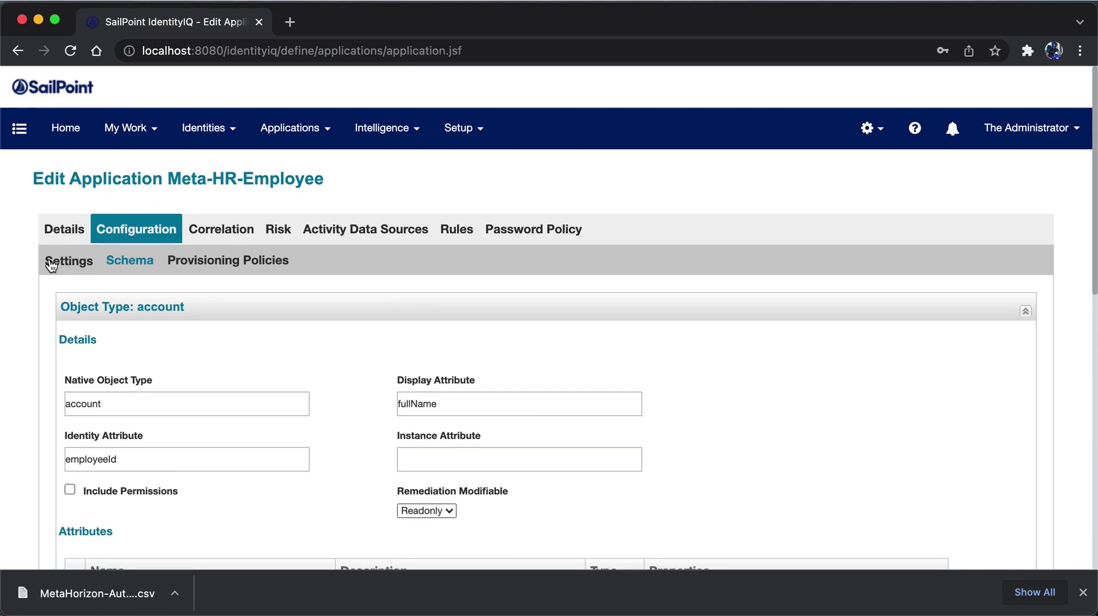
click(69, 260)
scroll(333, 370, down, 2)
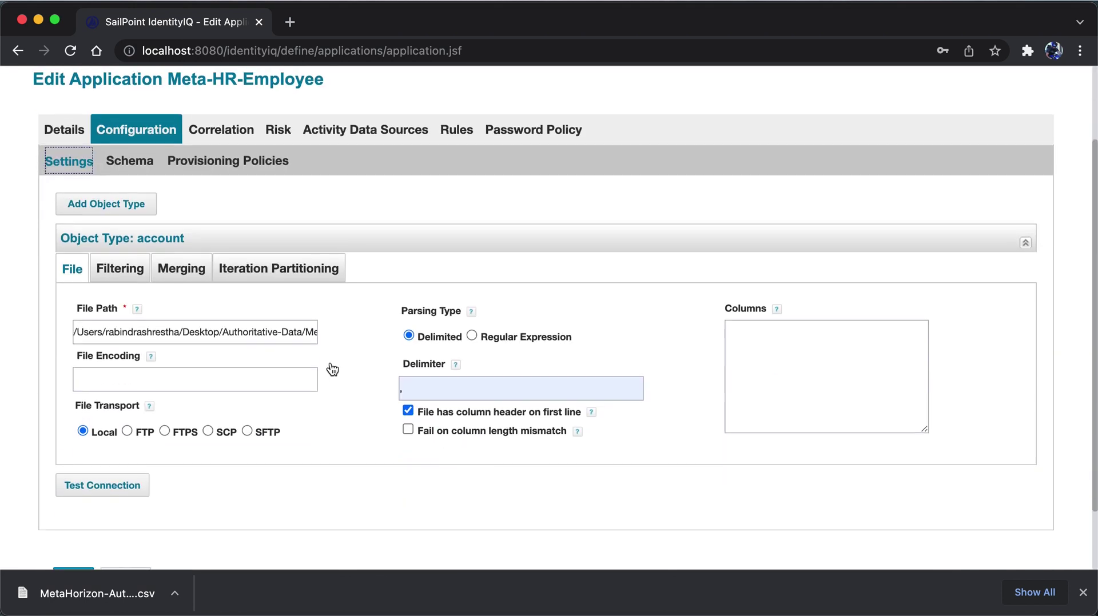
click(133, 480)
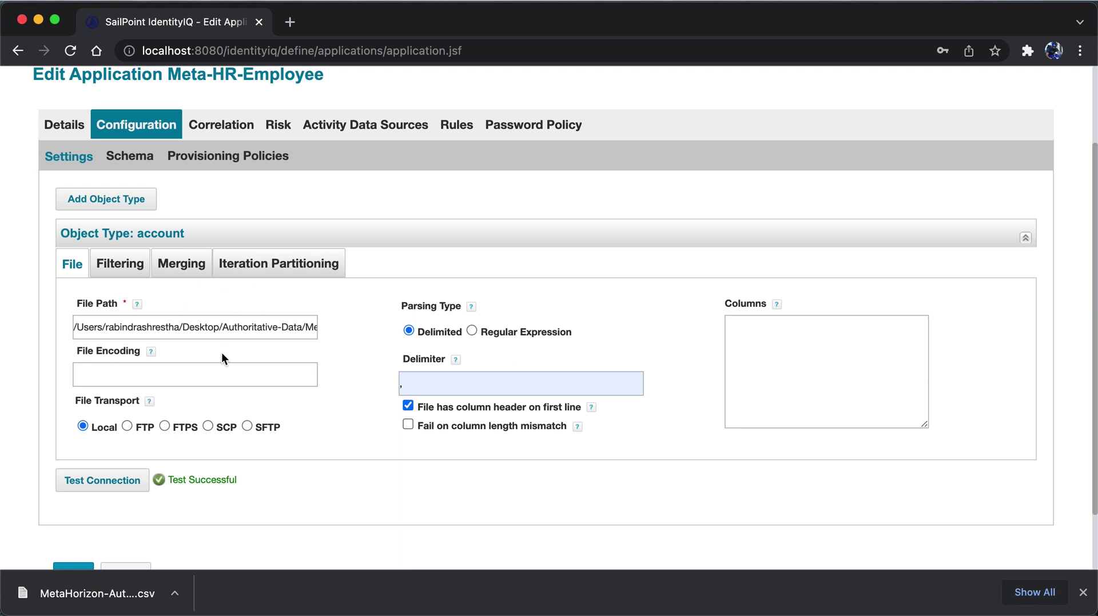
Save the Meta-HR-Employee application definition and dismiss the browser's password warning.
scroll(222, 355, down, 3)
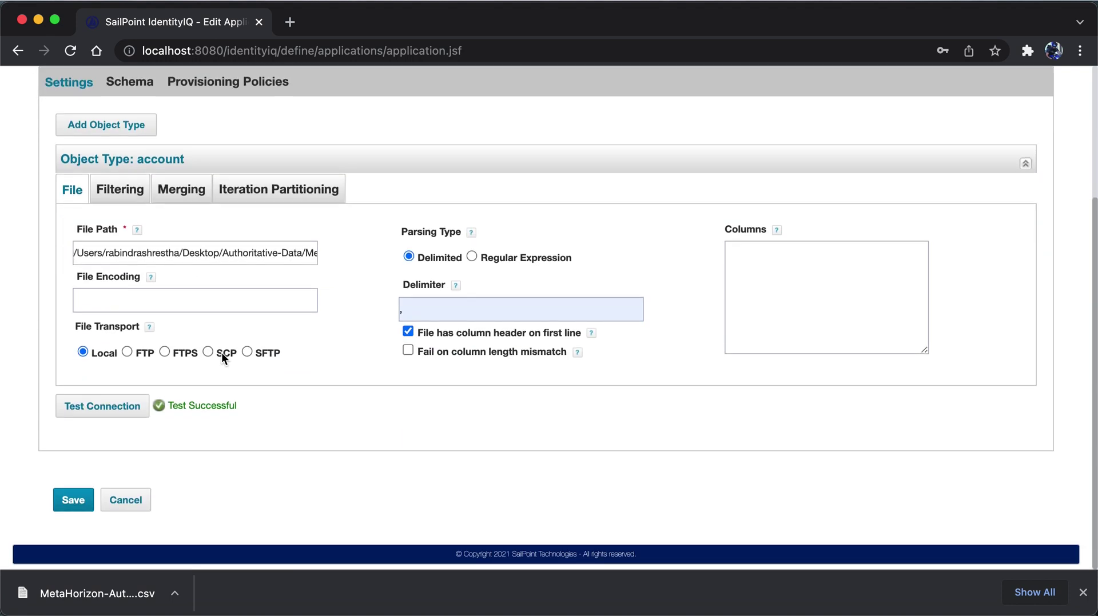
click(75, 501)
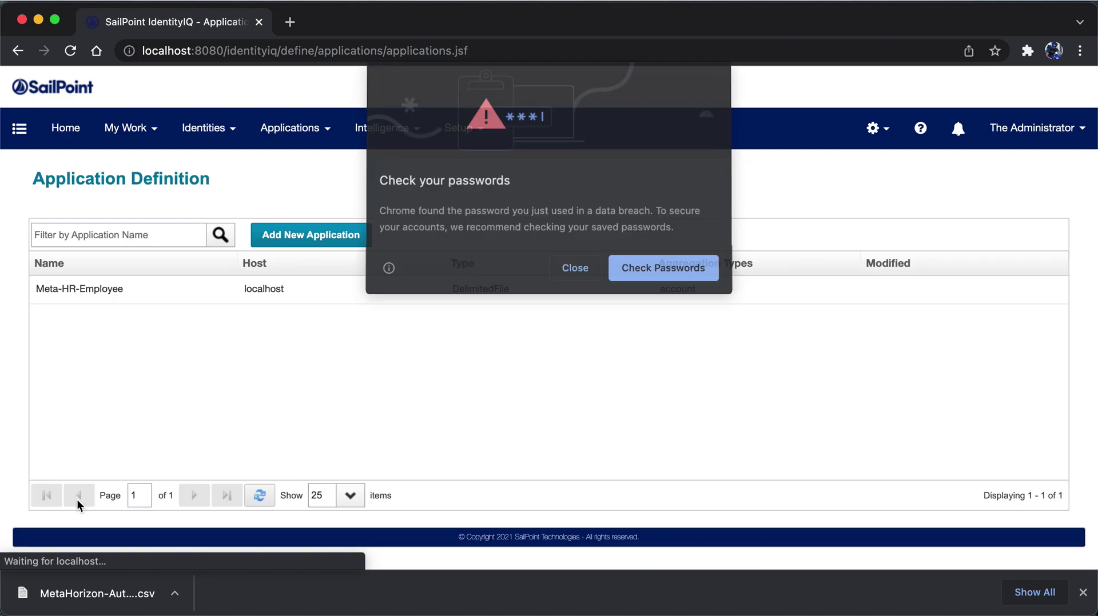
click(570, 278)
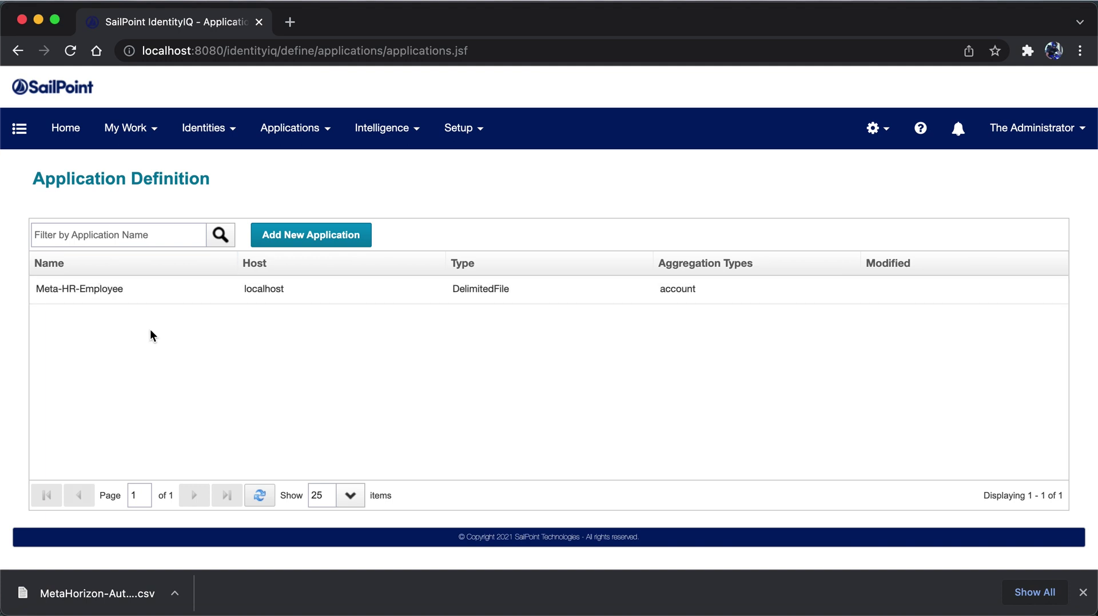
Create a new Account Aggregation task named Meta-TaskDefinition-HR-Employee.
click(468, 146)
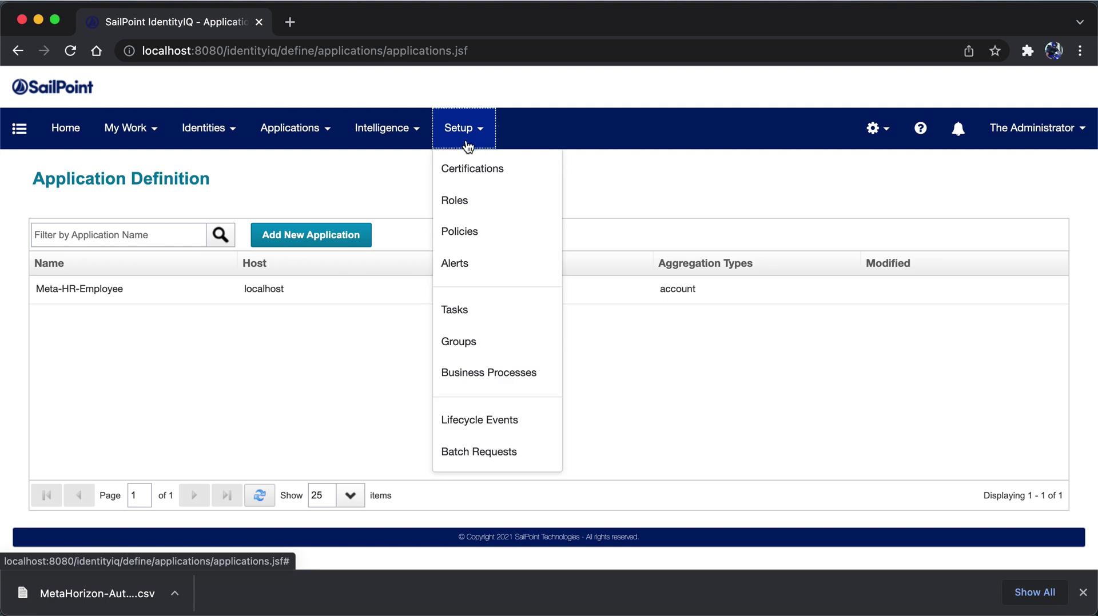
click(467, 302)
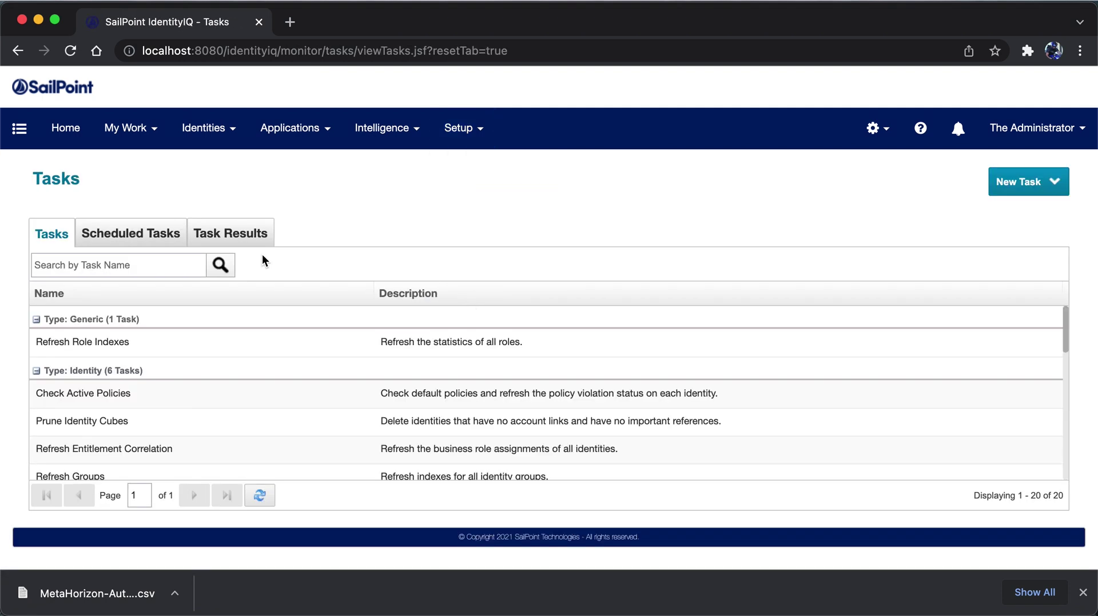
click(1043, 190)
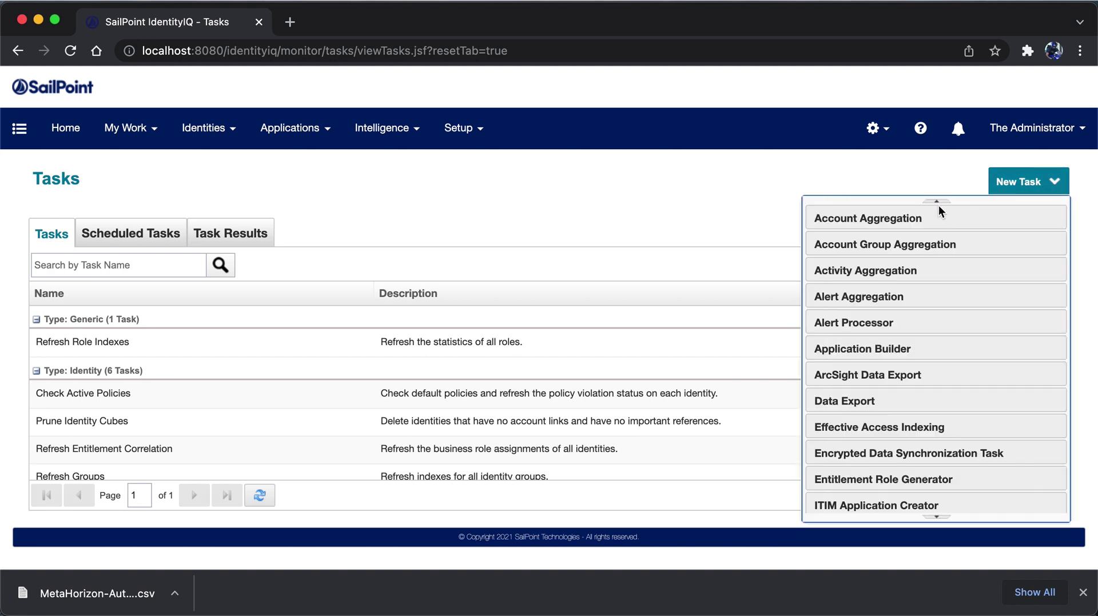
click(911, 220)
click(239, 273)
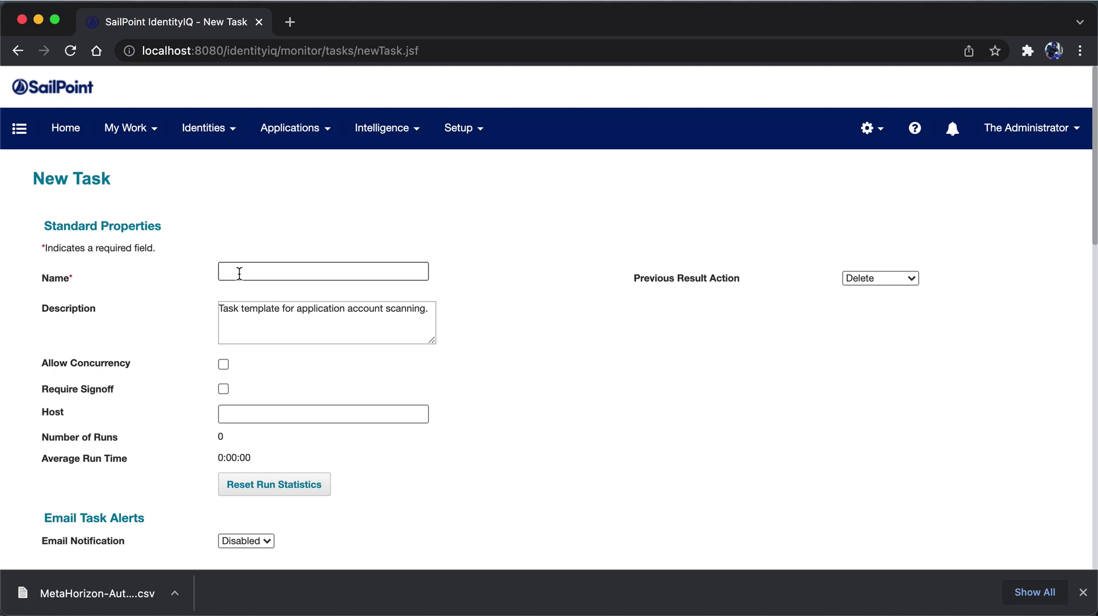
click(239, 273)
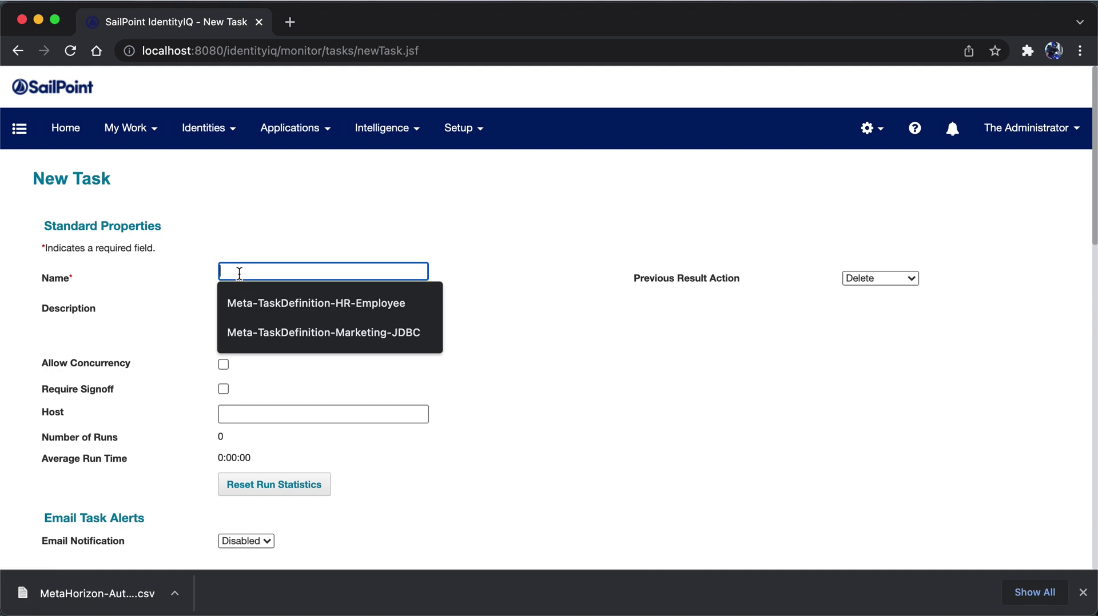
click(260, 304)
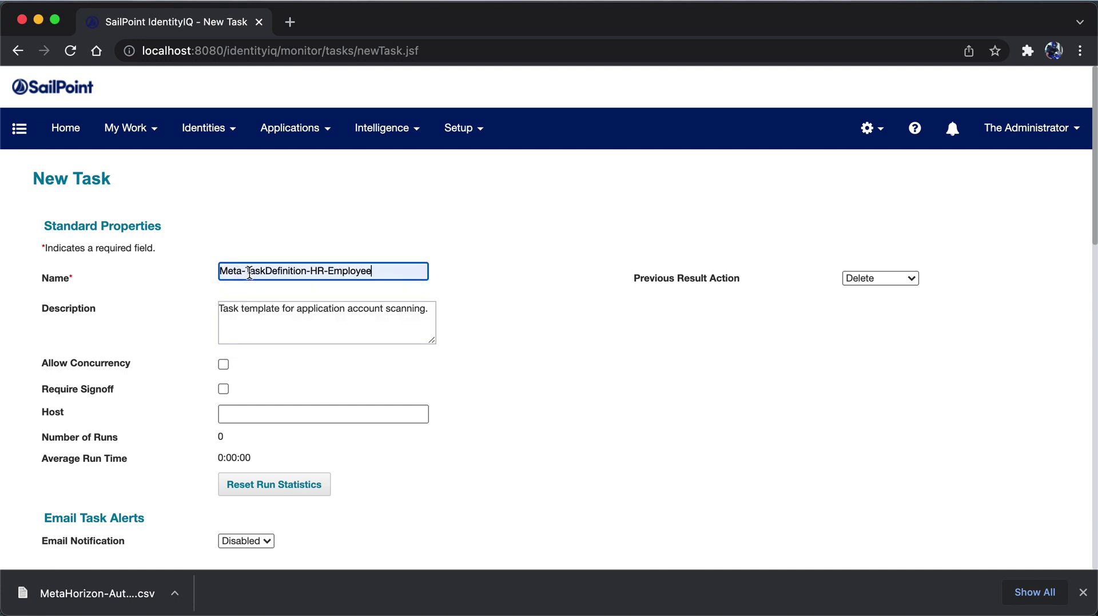
Choose Meta-HR-Employee as the application to scan in the account aggregation options.
scroll(341, 277, down, 5)
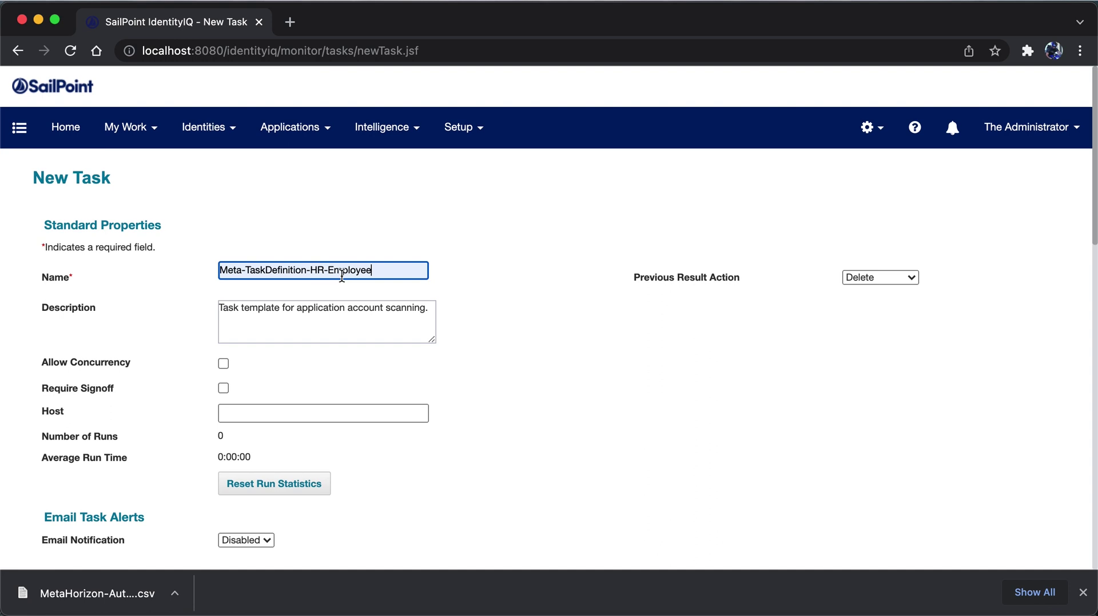
scroll(341, 275, down, 3)
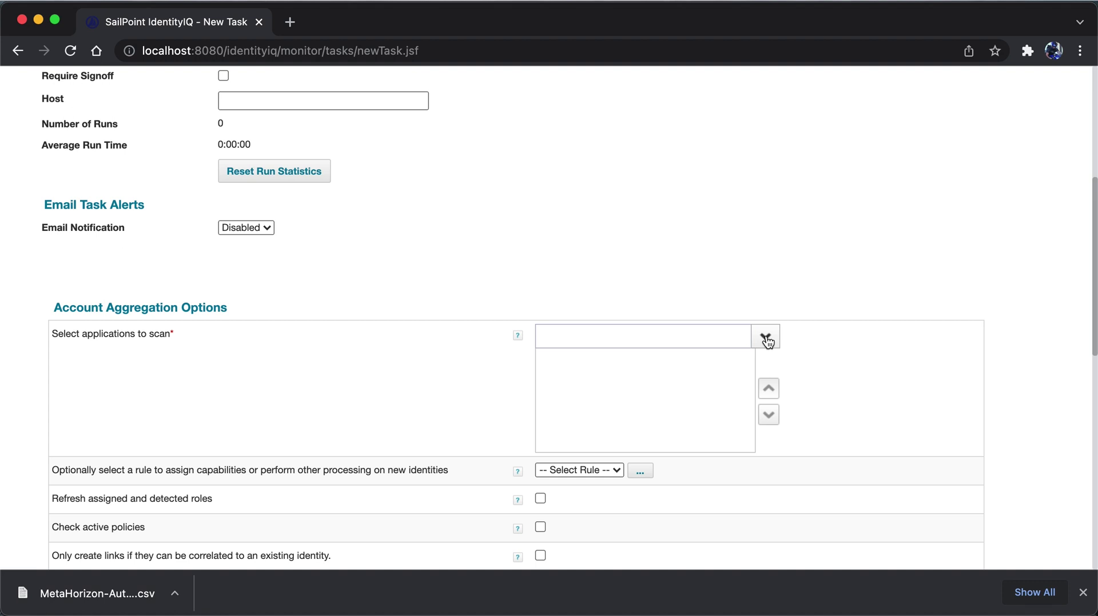
click(766, 341)
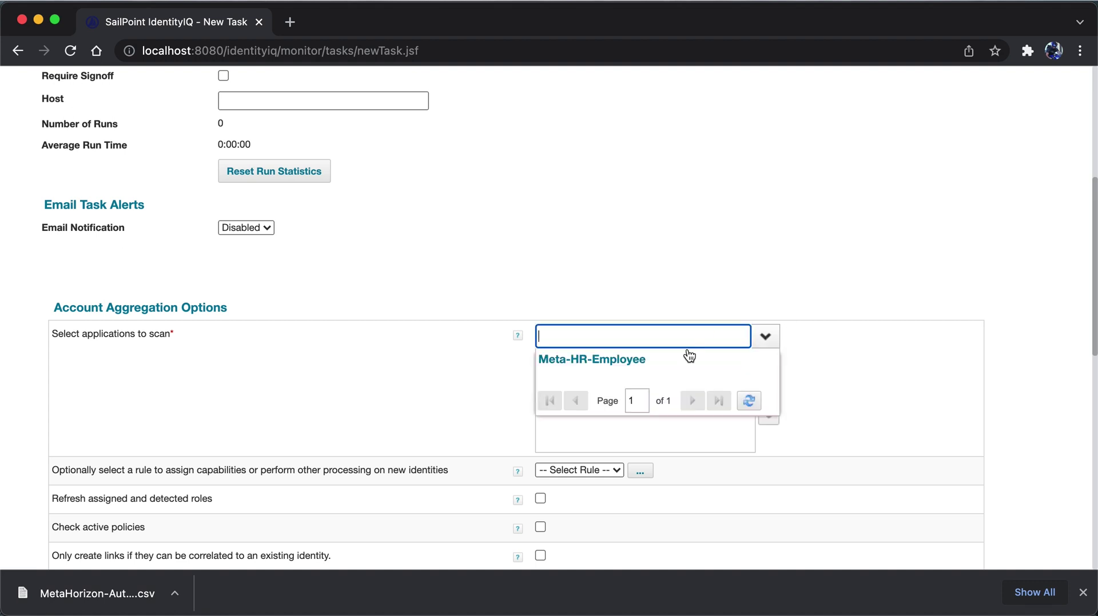
click(658, 365)
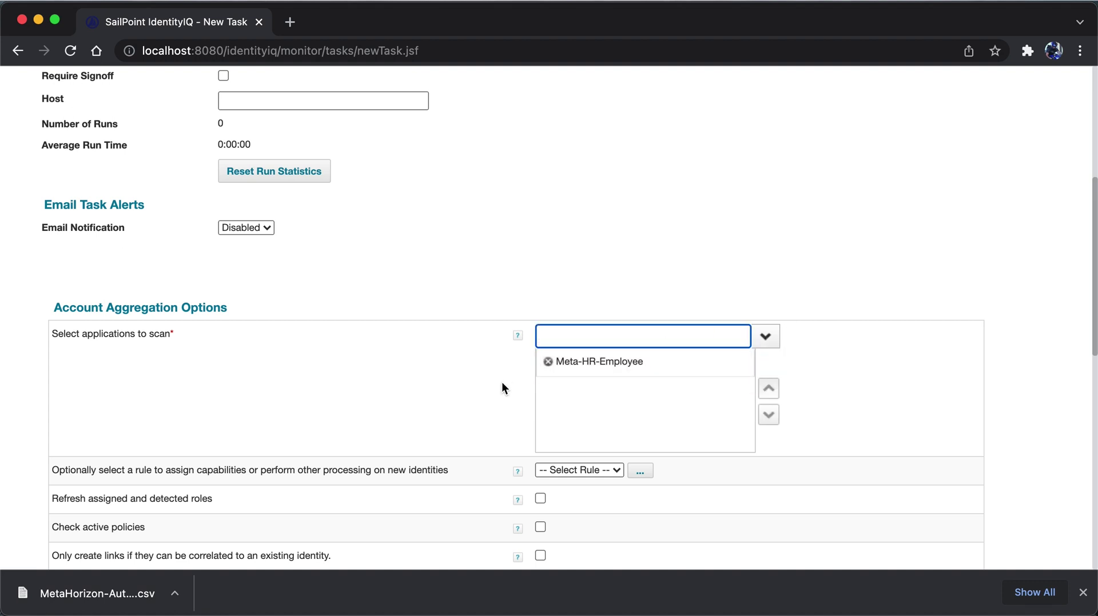
Save and execute the aggregation task, leaving the remaining options at their defaults, and acknowledge the background execution.
scroll(401, 388, down, 10)
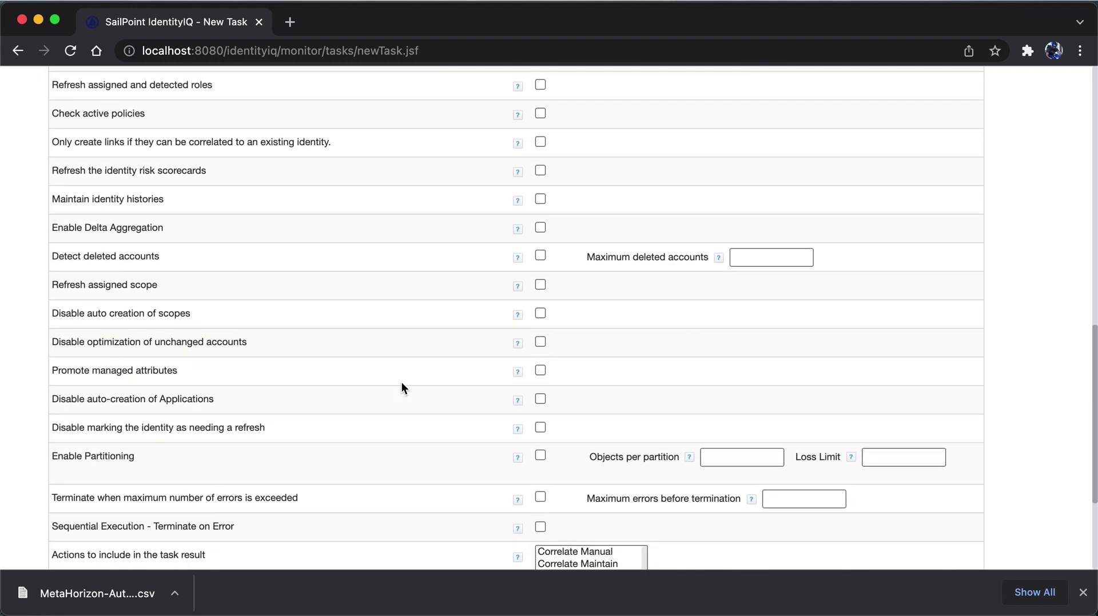
click(138, 522)
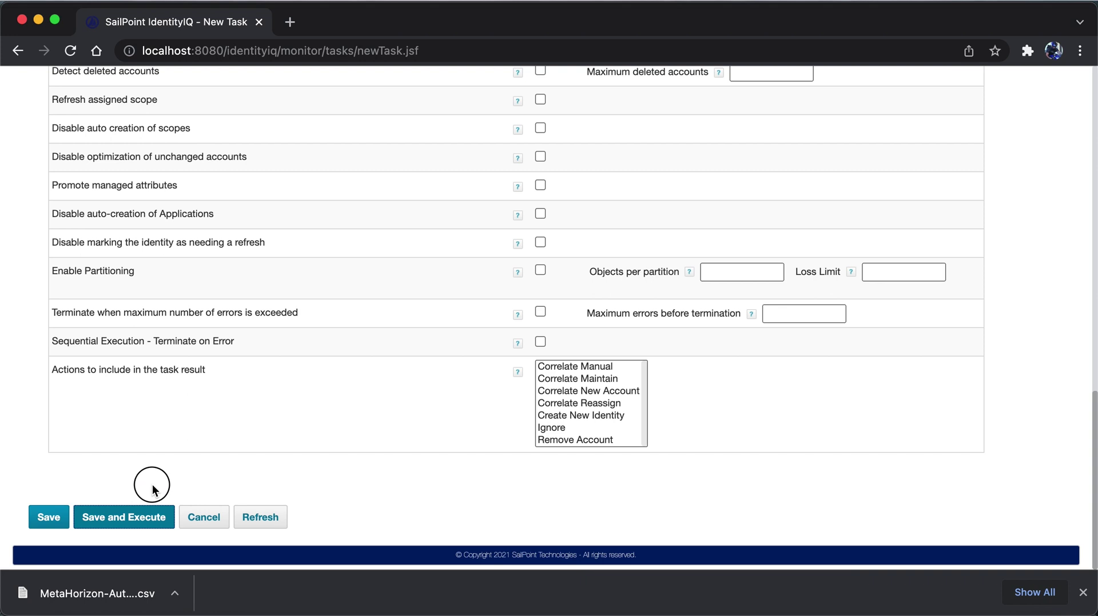
click(142, 517)
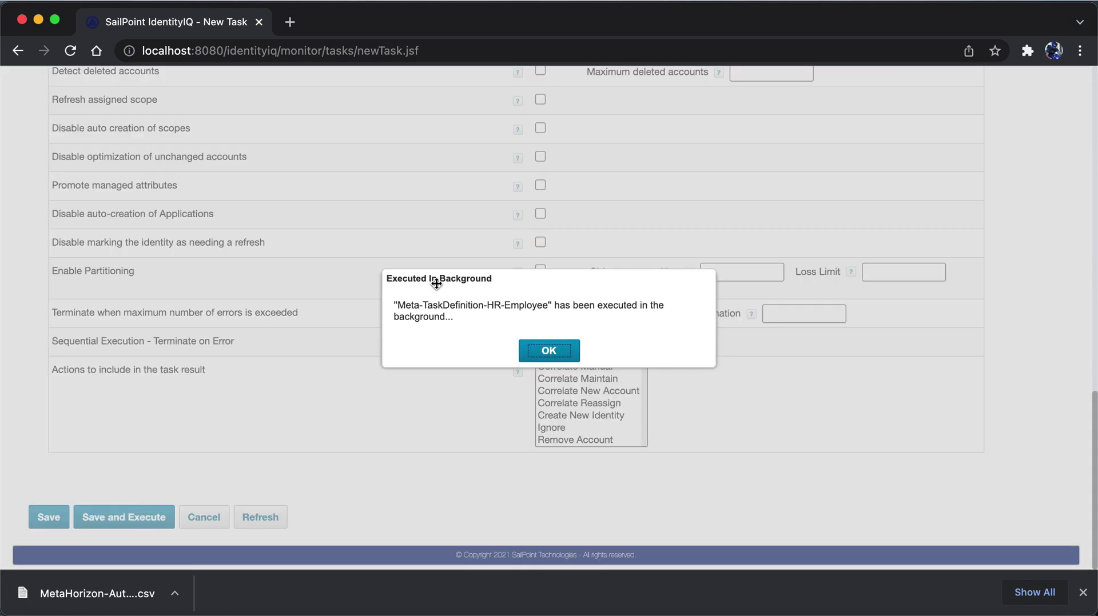
click(539, 350)
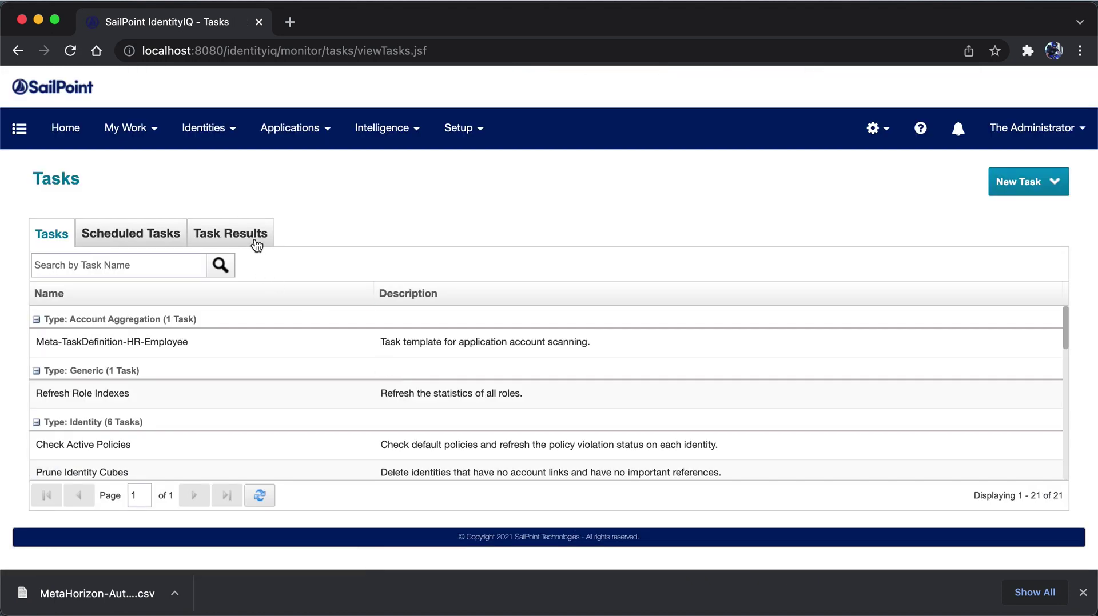
Open the task result of Meta-TaskDefinition-HR-Employee and review its status and aggregation attributes.
click(255, 241)
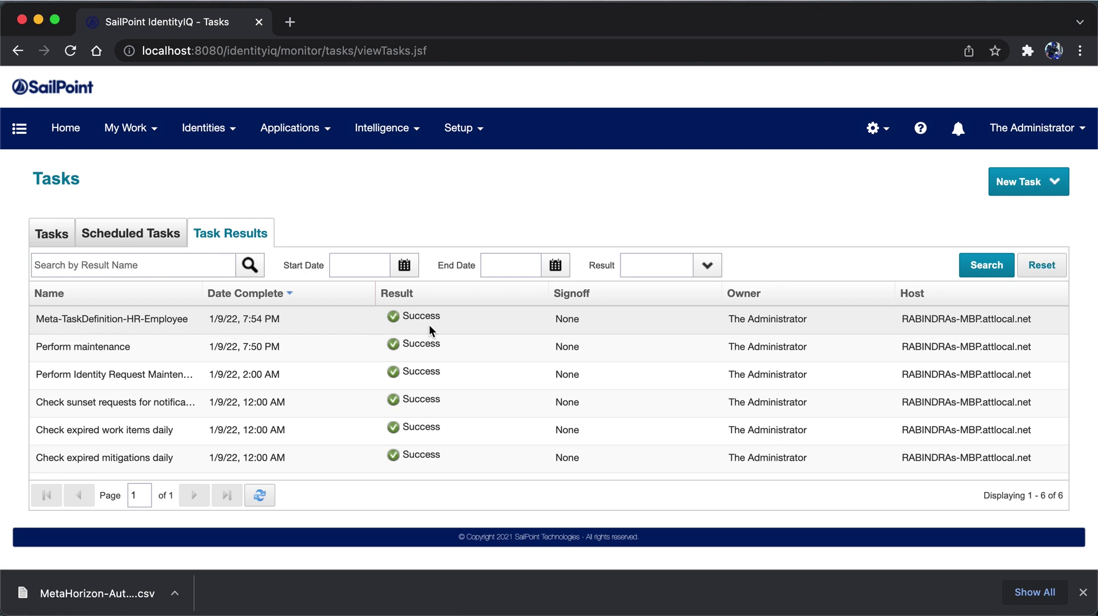
click(328, 320)
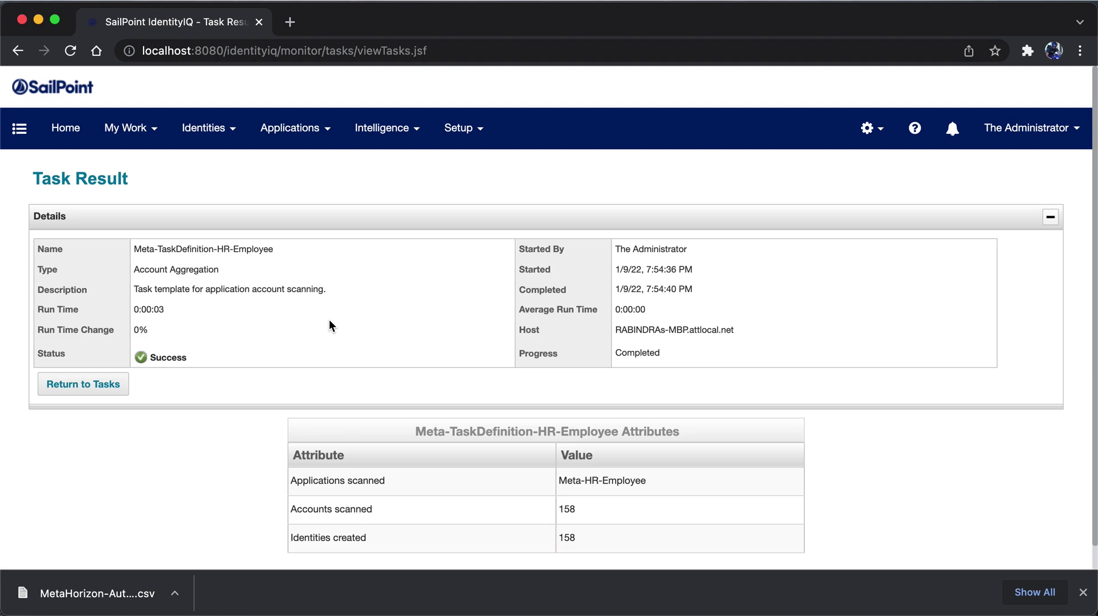
scroll(328, 320, down, 1)
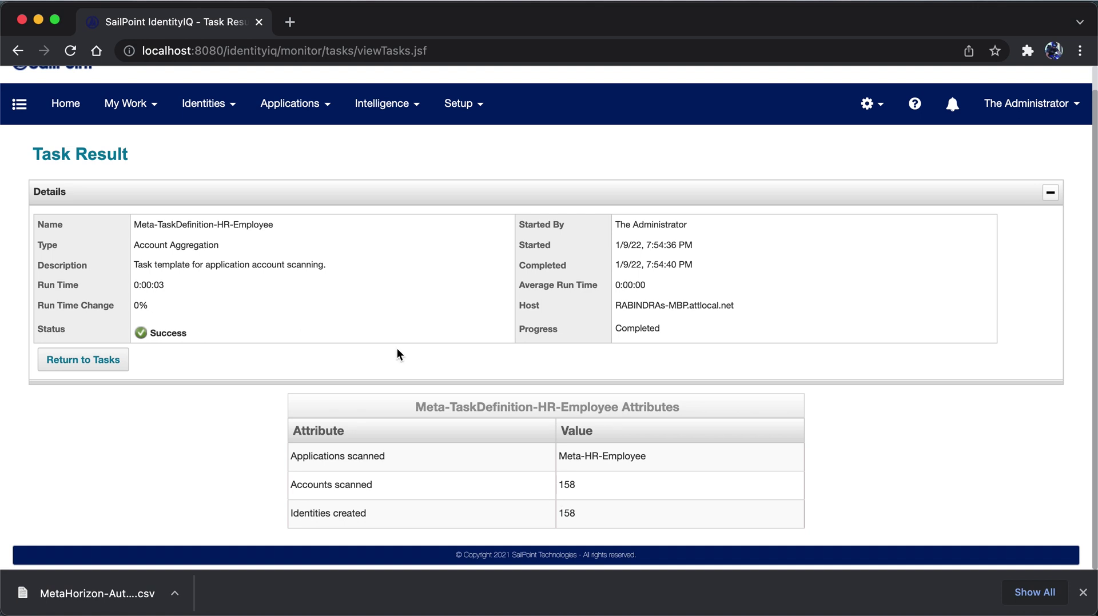
Open the first identity in the Identity Warehouse and review its user capabilities and identity attributes.
click(203, 104)
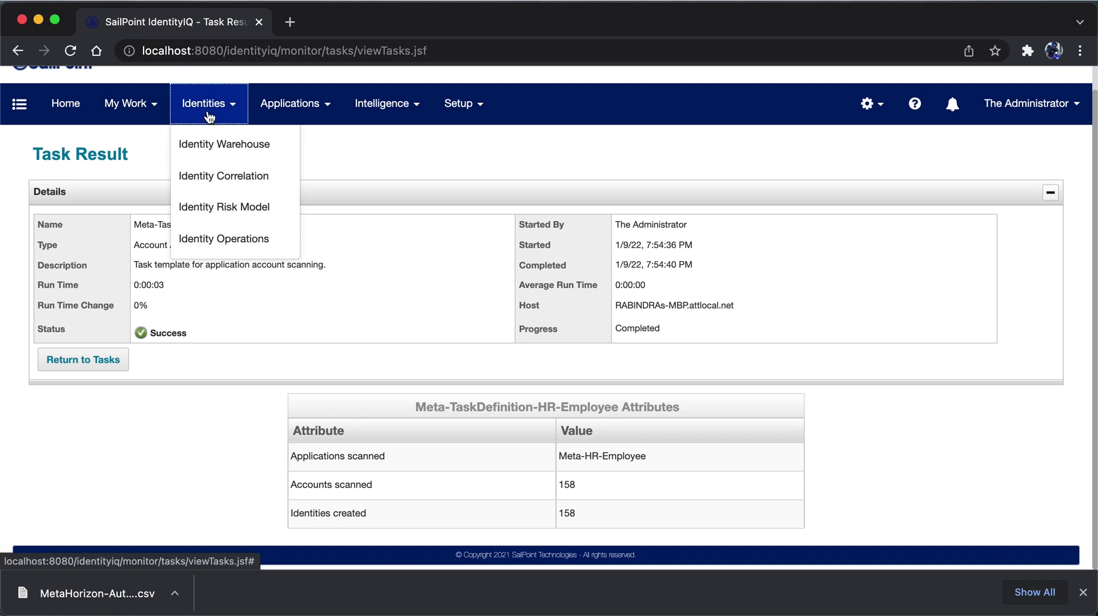
click(213, 147)
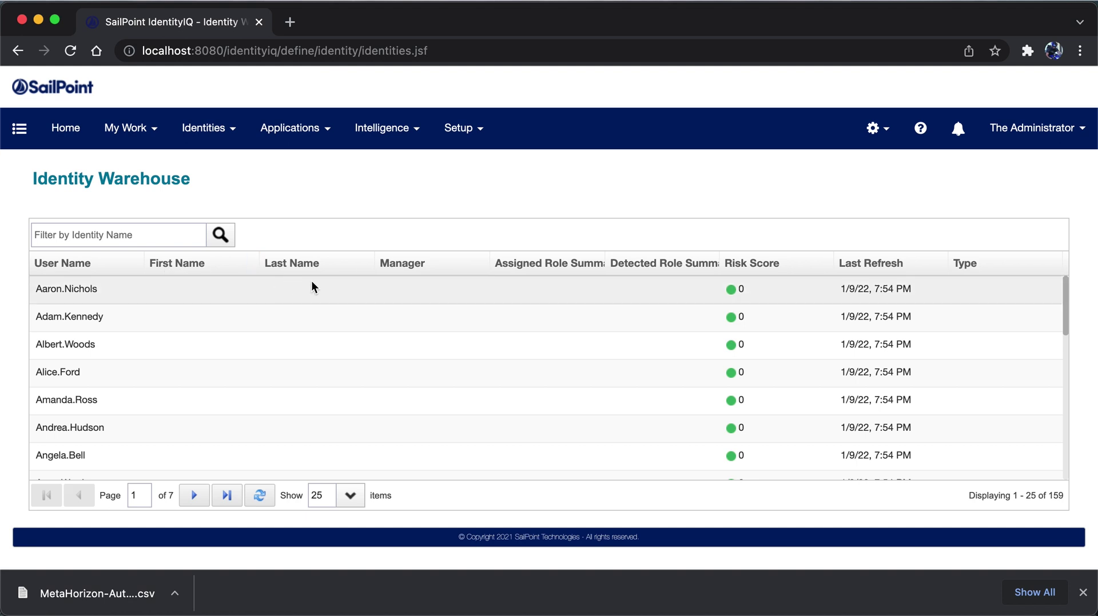
click(72, 291)
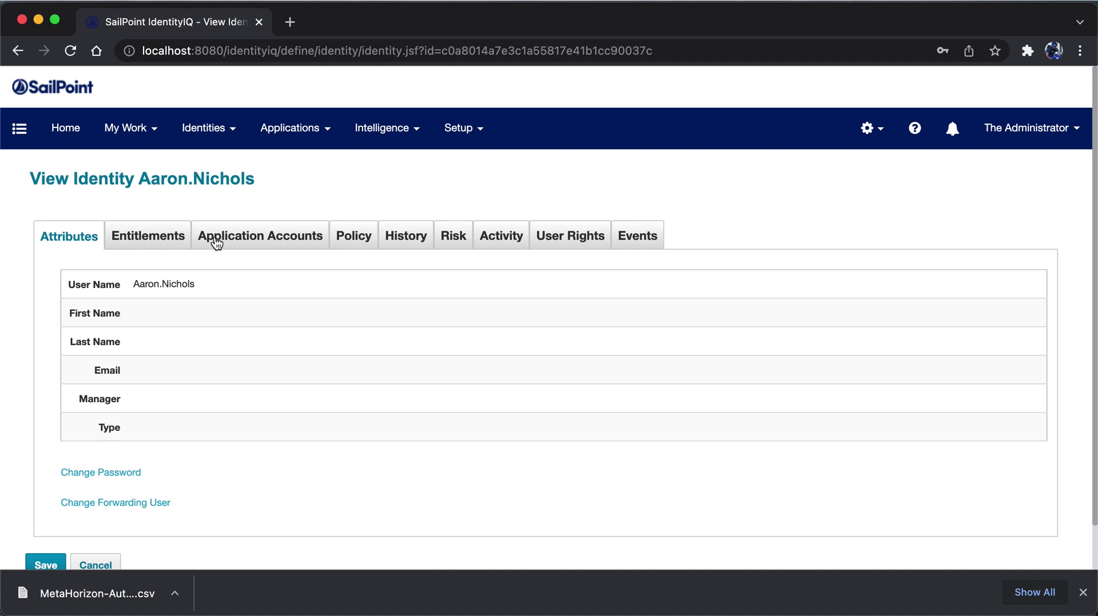
click(560, 244)
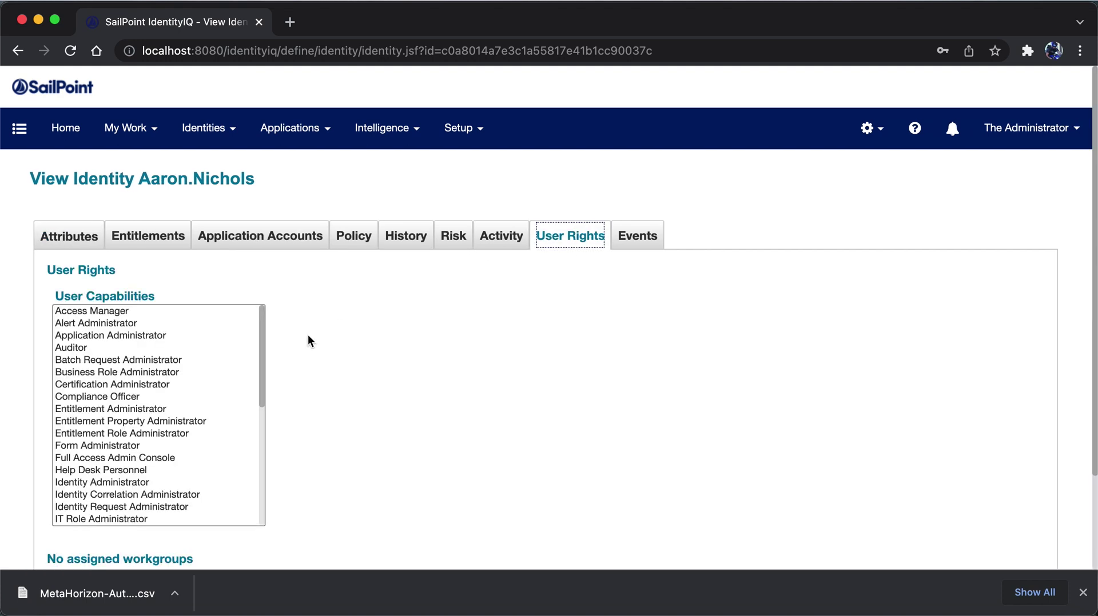
mouse_move(259, 347)
mouse_down()
mouse_move(270, 495)
mouse_move(267, 327)
mouse_up()
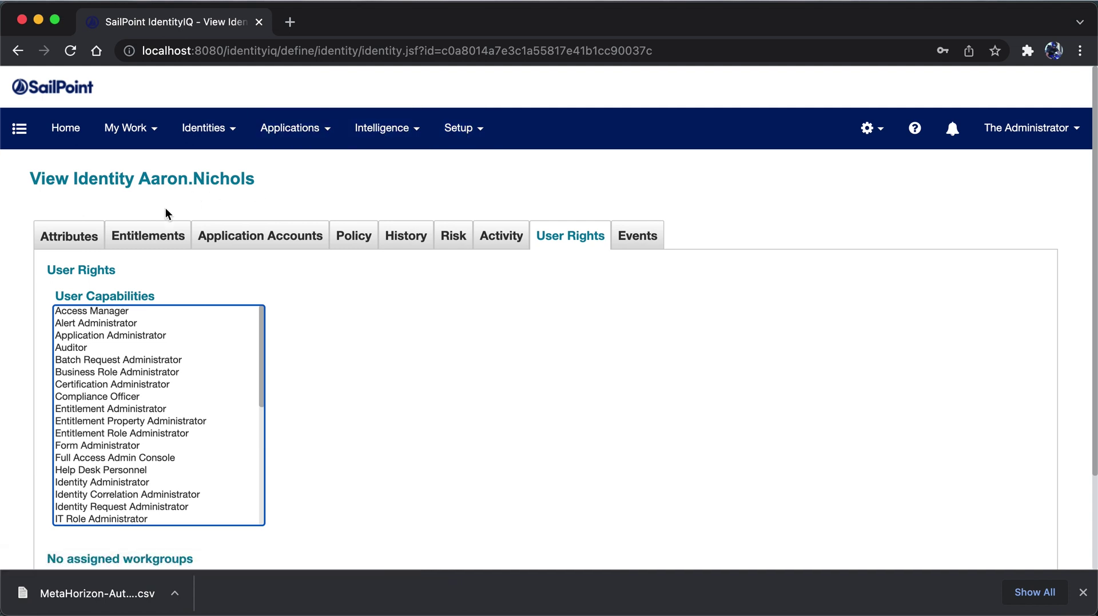
click(81, 240)
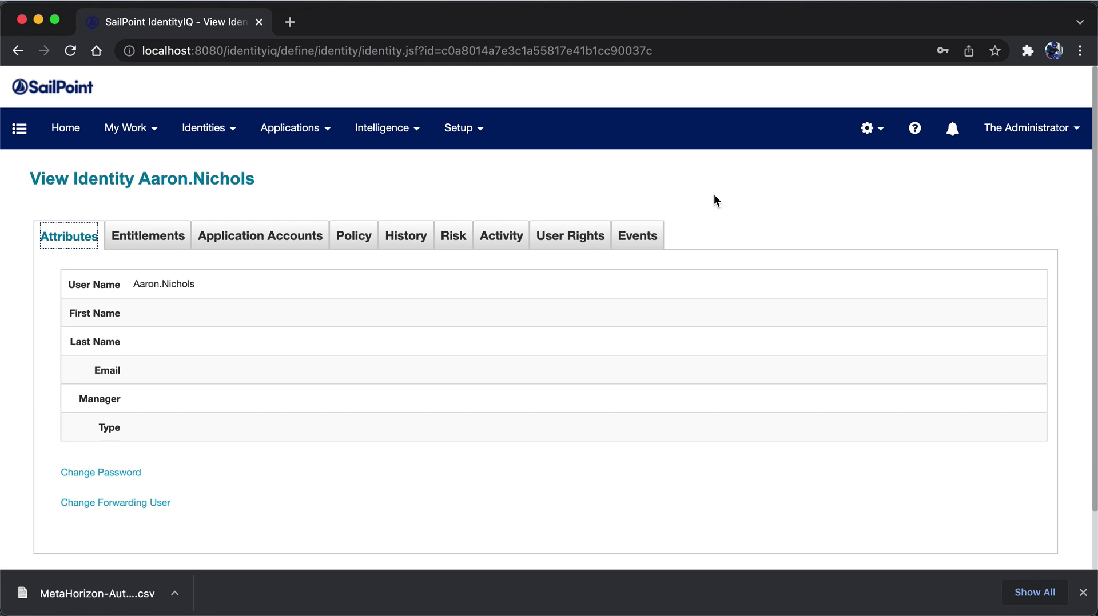
Open the Identity Mappings in Global Settings to list the identity attributes.
click(868, 130)
click(812, 167)
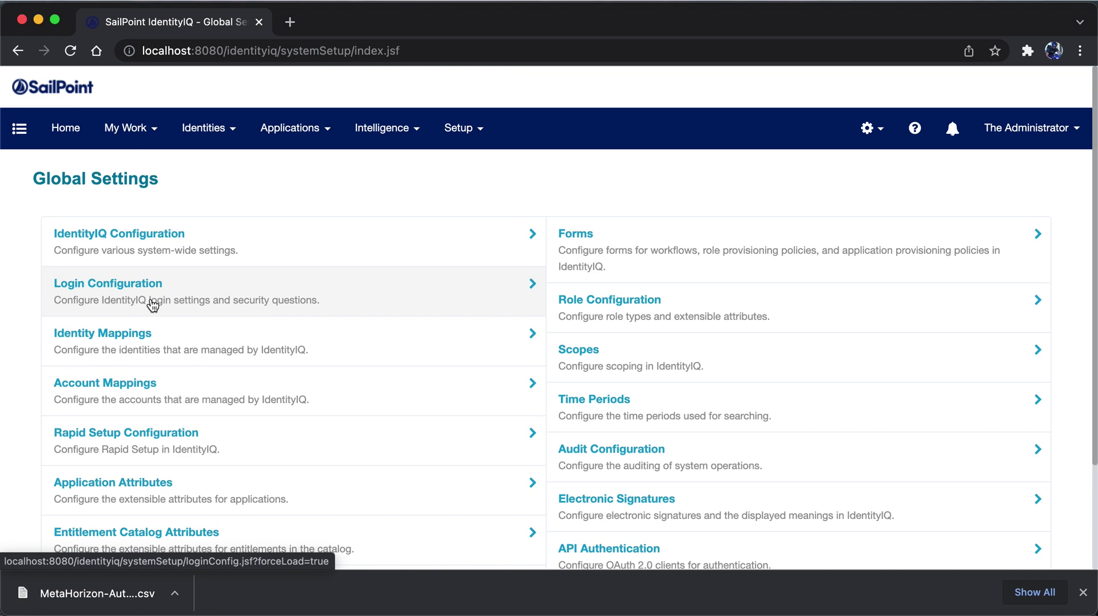
click(112, 338)
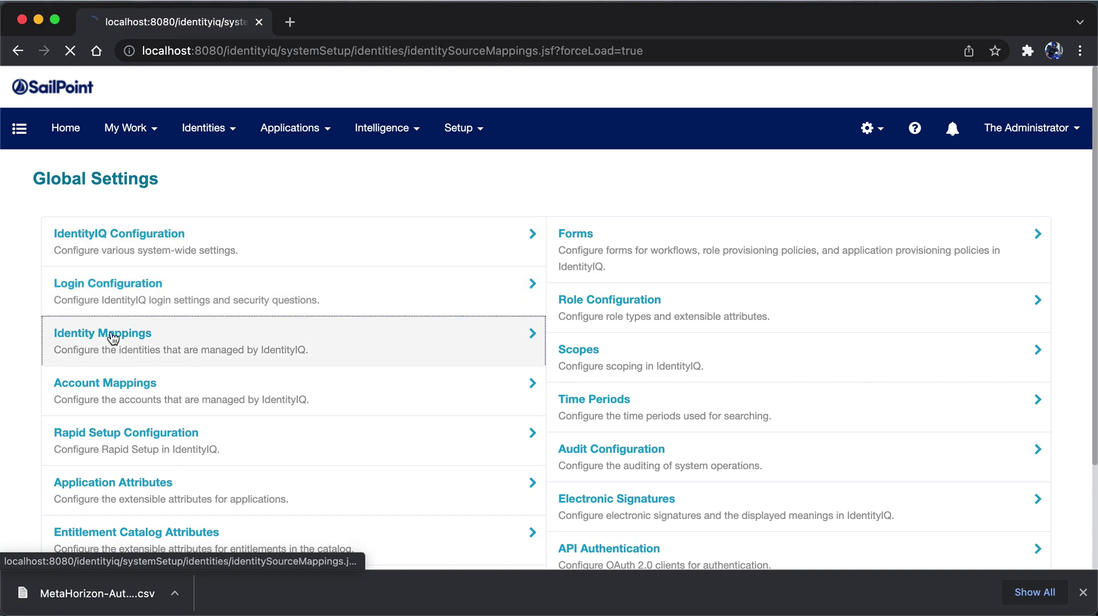
scroll(113, 339, down, 1)
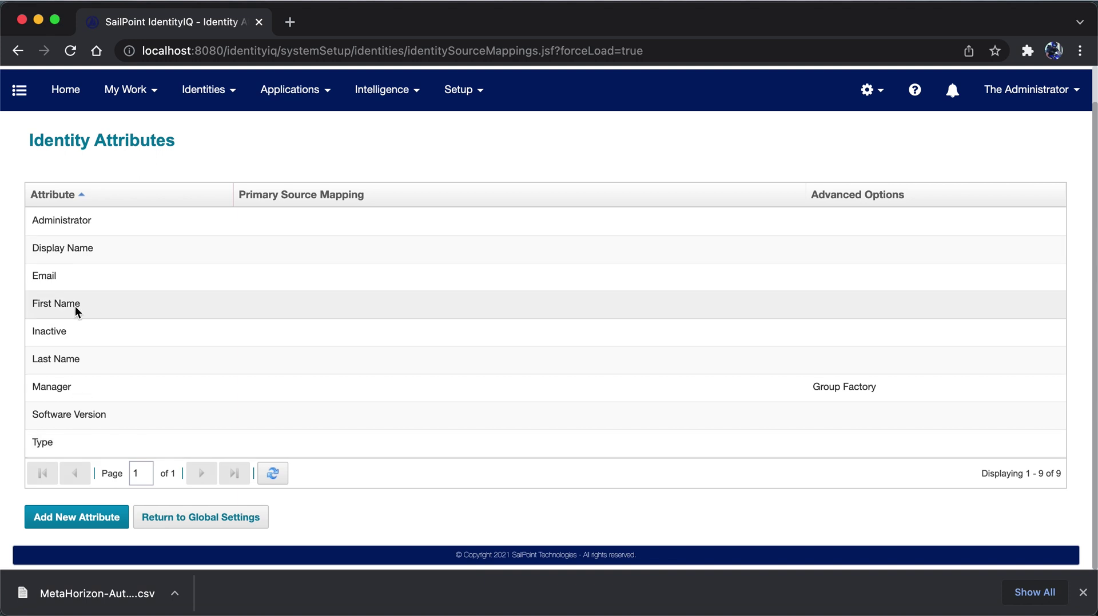
Open the Email identity attribute and start a new source mapping with Meta-HR-Employee as its application.
click(72, 280)
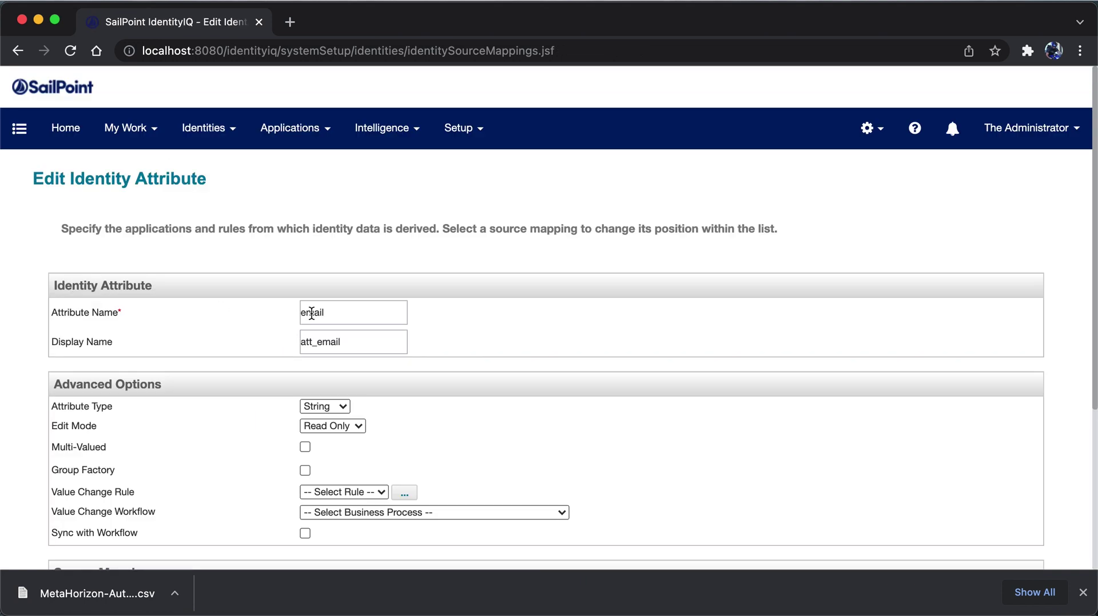
scroll(311, 313, down, 5)
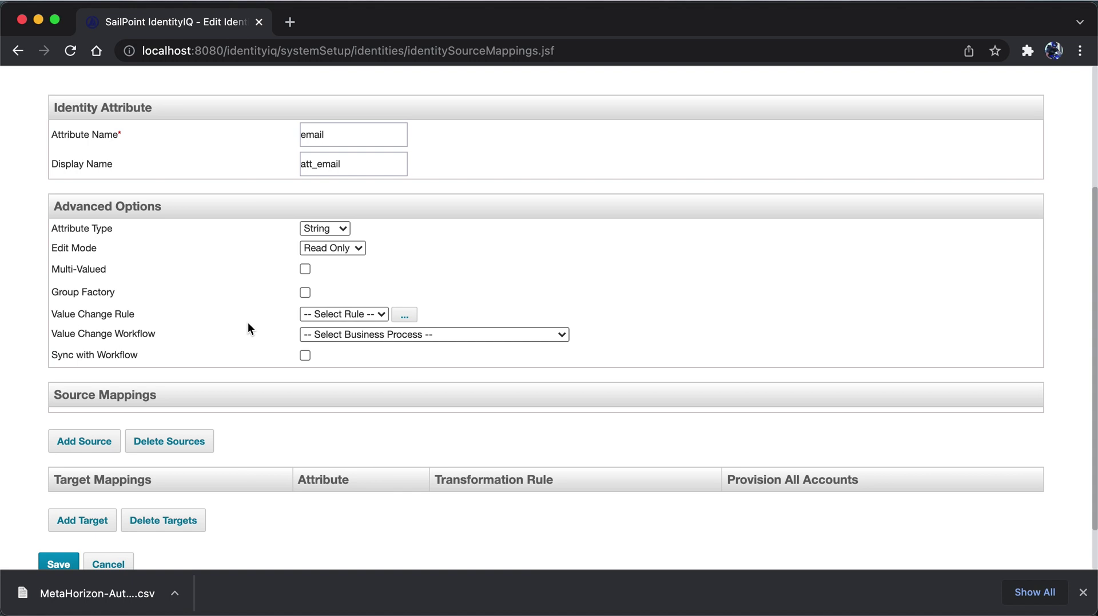
click(100, 441)
click(600, 177)
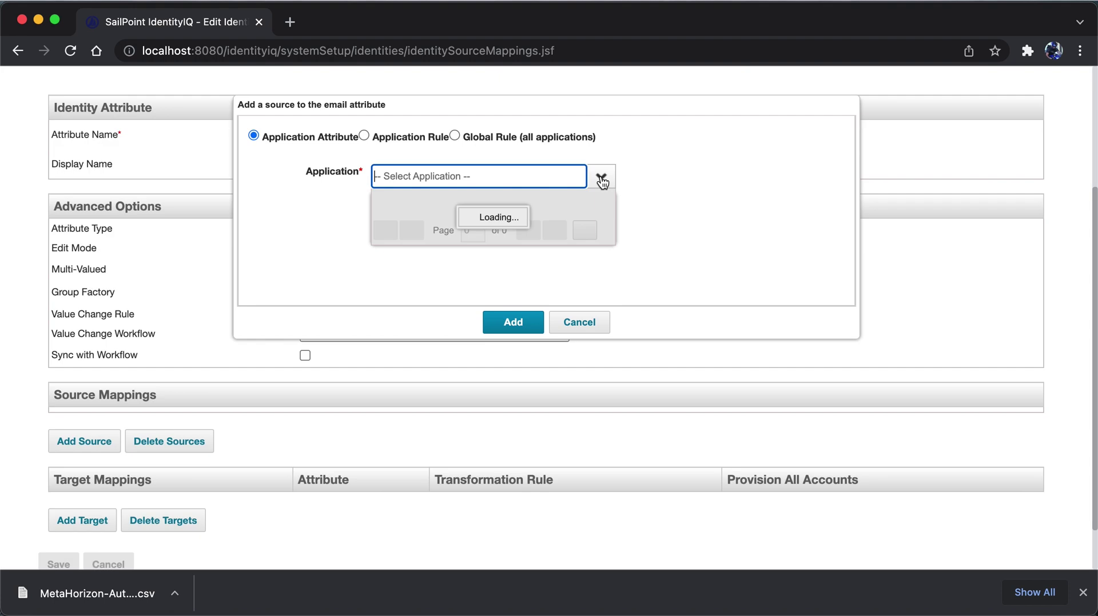
click(493, 211)
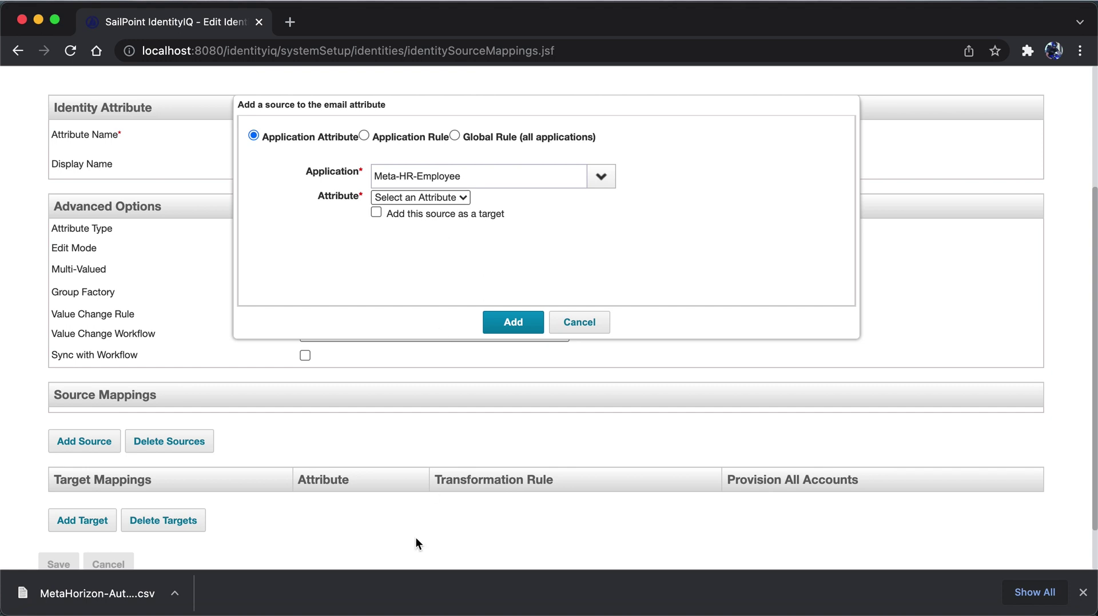
Check the email column in the MetaHorizon-AuthEmployees spreadsheet and add the application's email attribute as the source mapping.
click(462, 614)
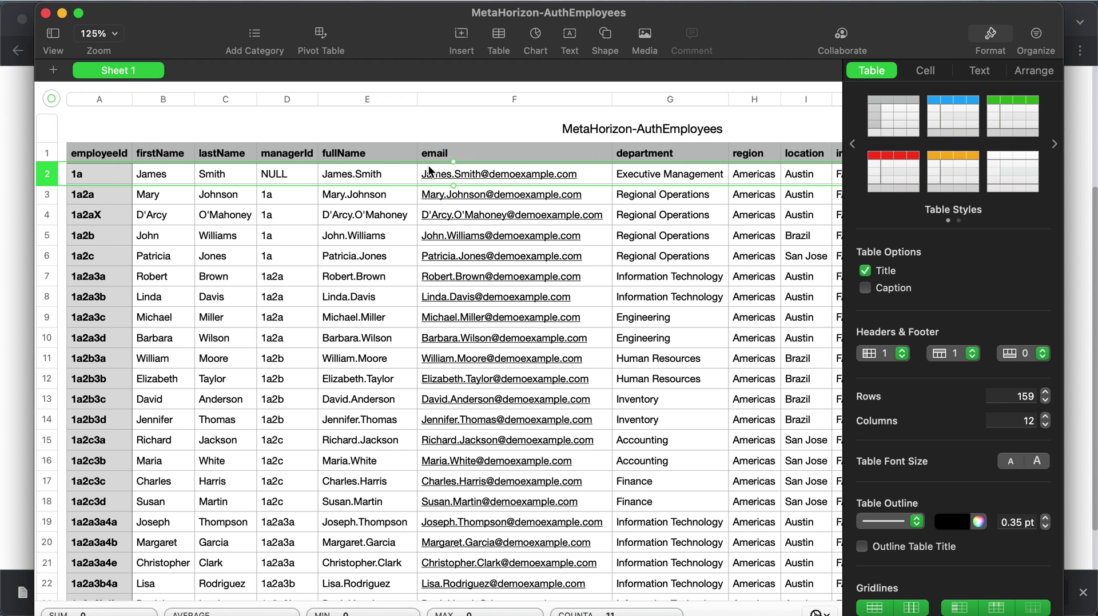
click(14, 457)
click(452, 198)
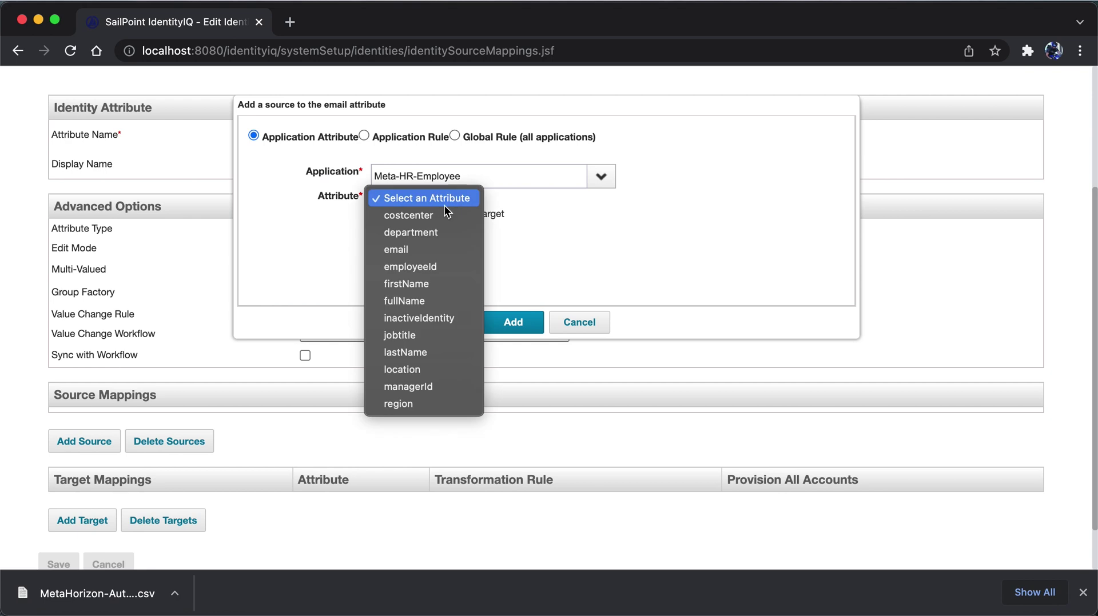
click(399, 247)
click(513, 322)
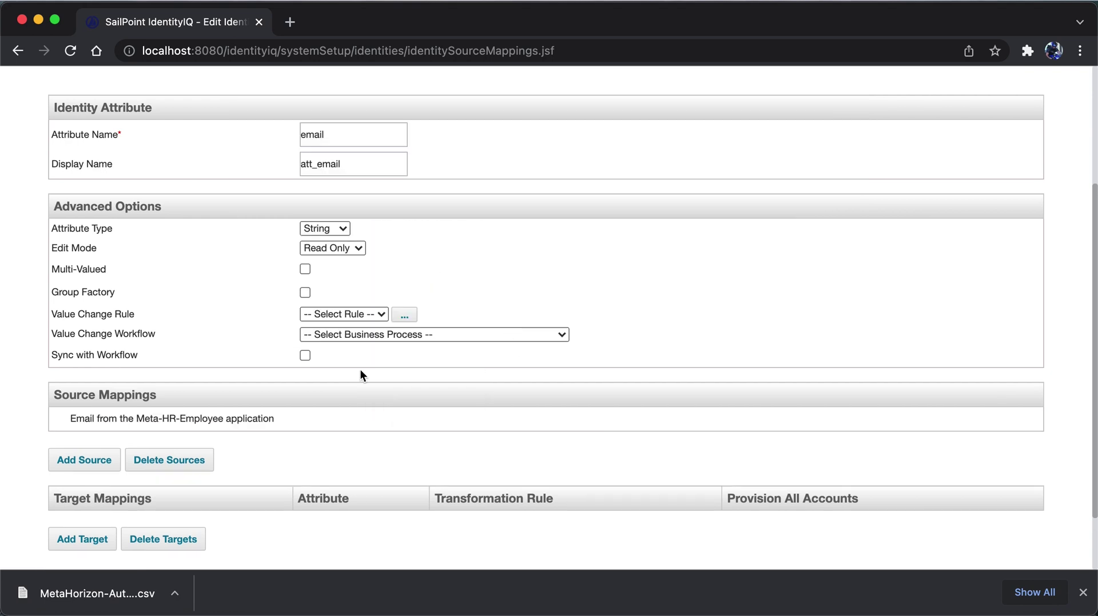
scroll(351, 373, up, 2)
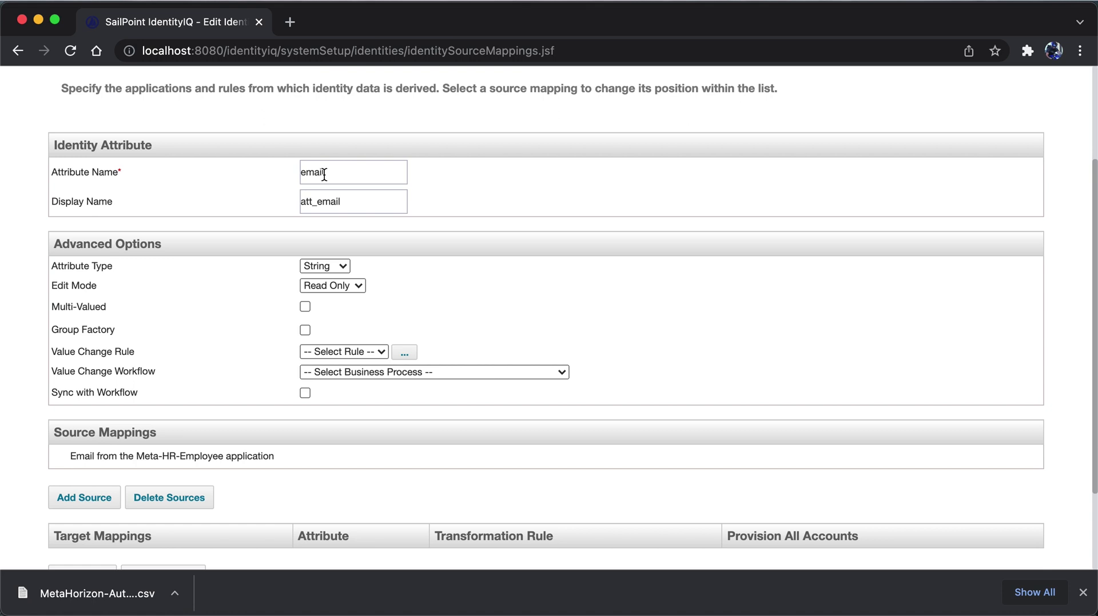
scroll(256, 345, down, 5)
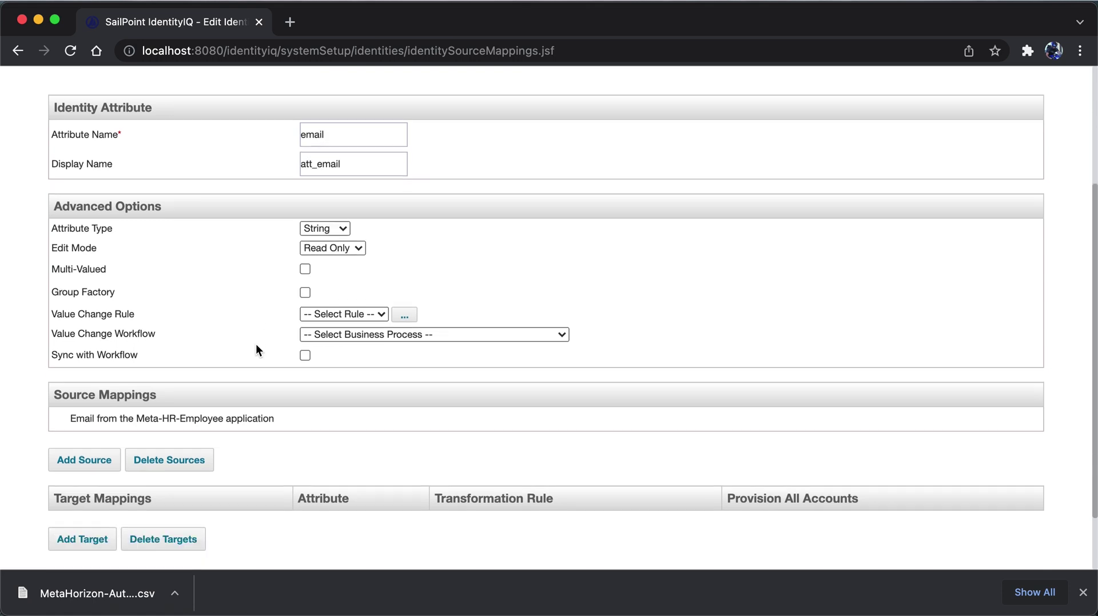
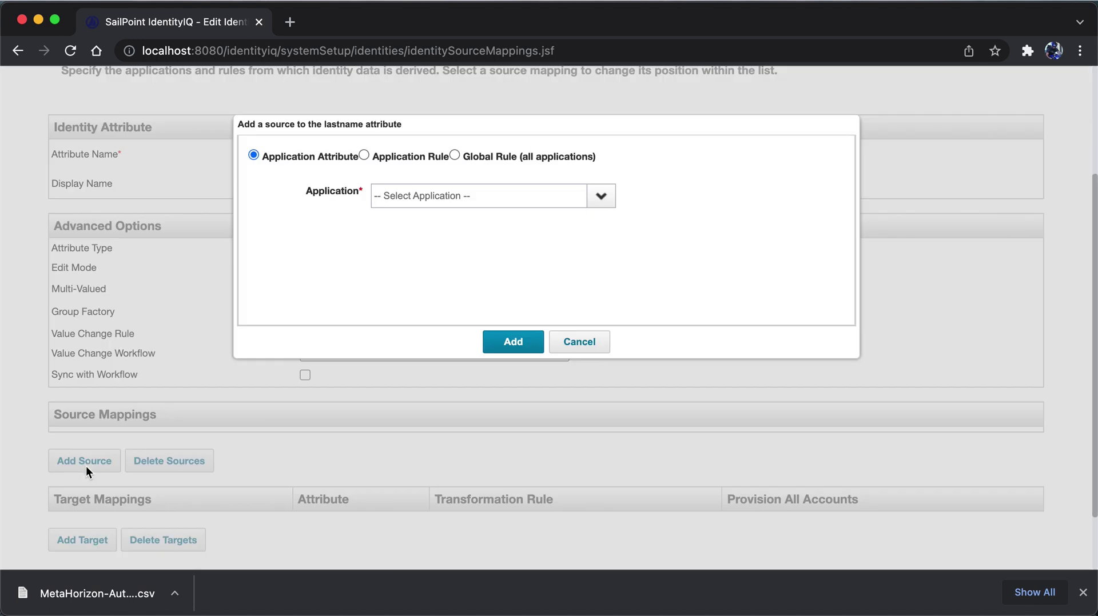
Add Meta-HR-Employee's lastName attribute as the source of the Last Name identity attribute and save the mapping.
click(597, 194)
click(482, 220)
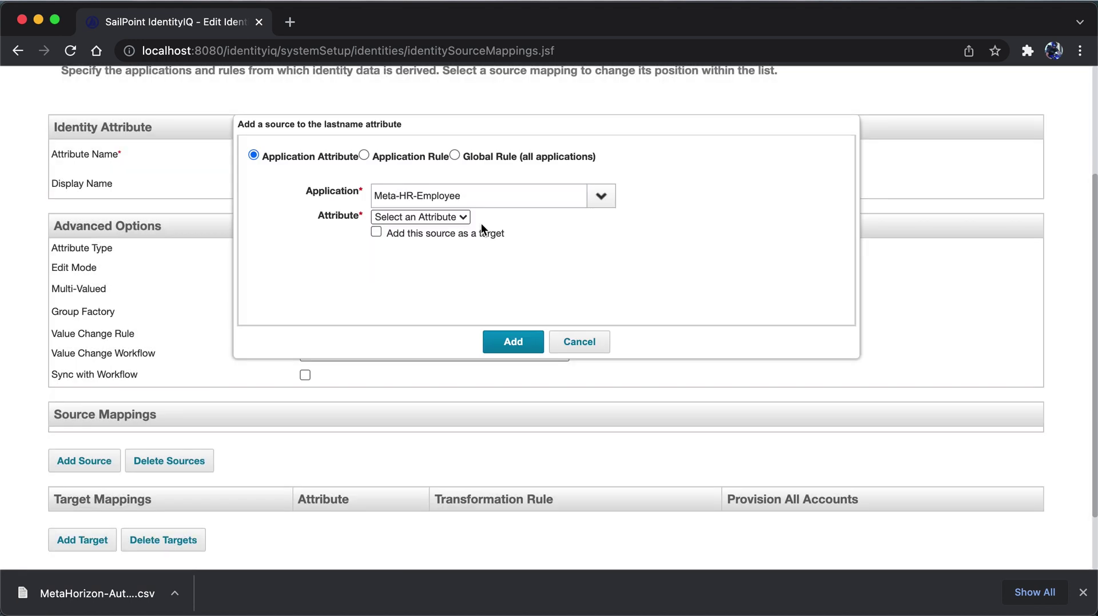
click(458, 219)
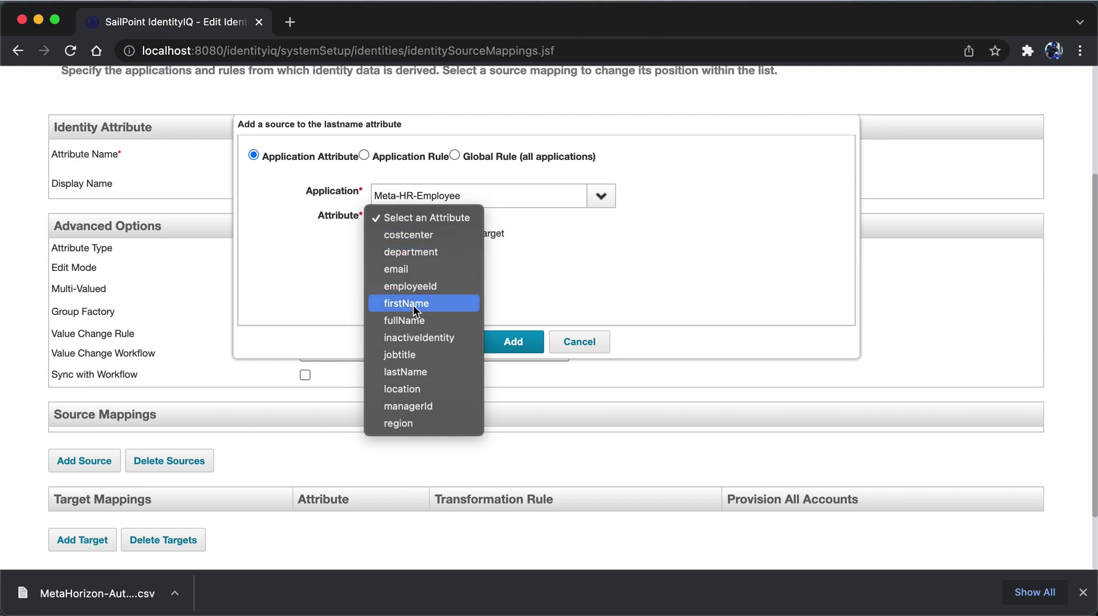
click(406, 373)
click(490, 348)
scroll(329, 407, down, 3)
click(60, 518)
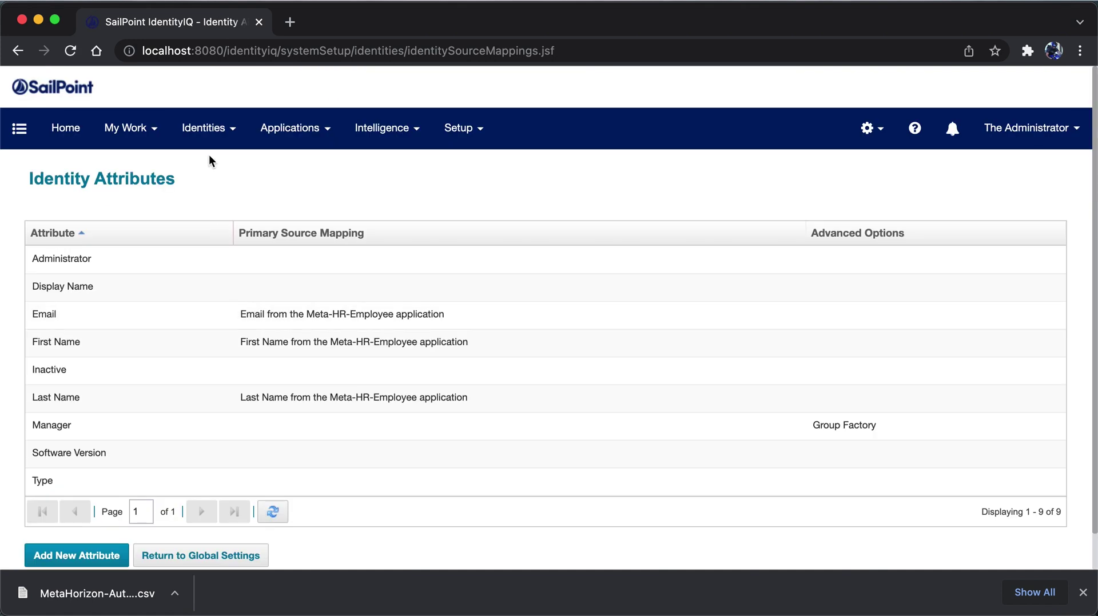
Search the tasks for "refresh identity cube" and execute the Refresh Identity Cube task in the background, acknowledging the launch.
click(465, 138)
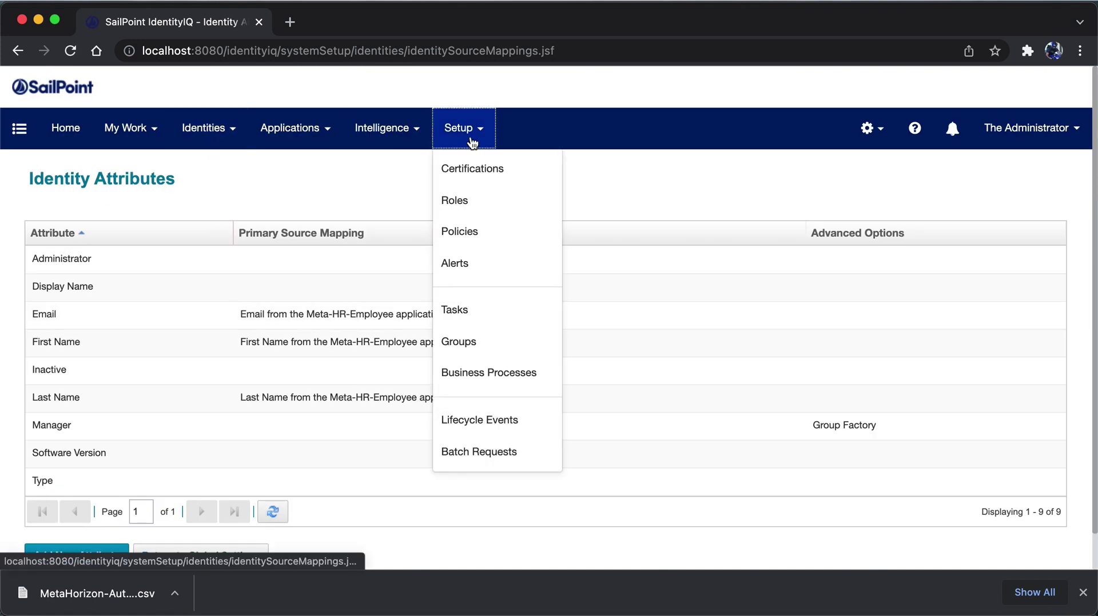
click(467, 314)
click(106, 268)
text(r)
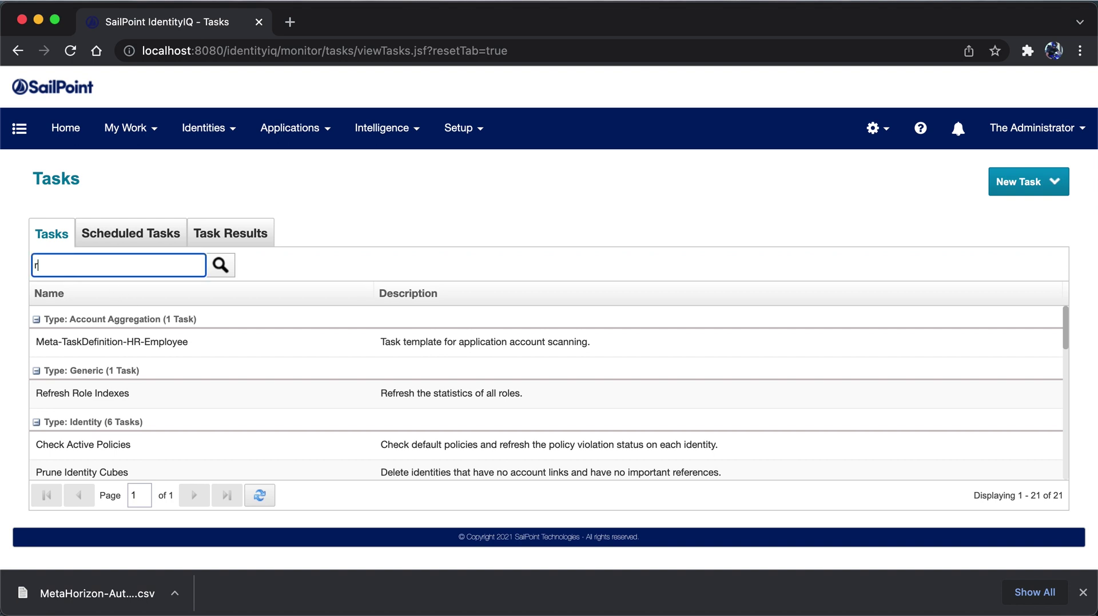
text(efresh identity cube)
key(Return)
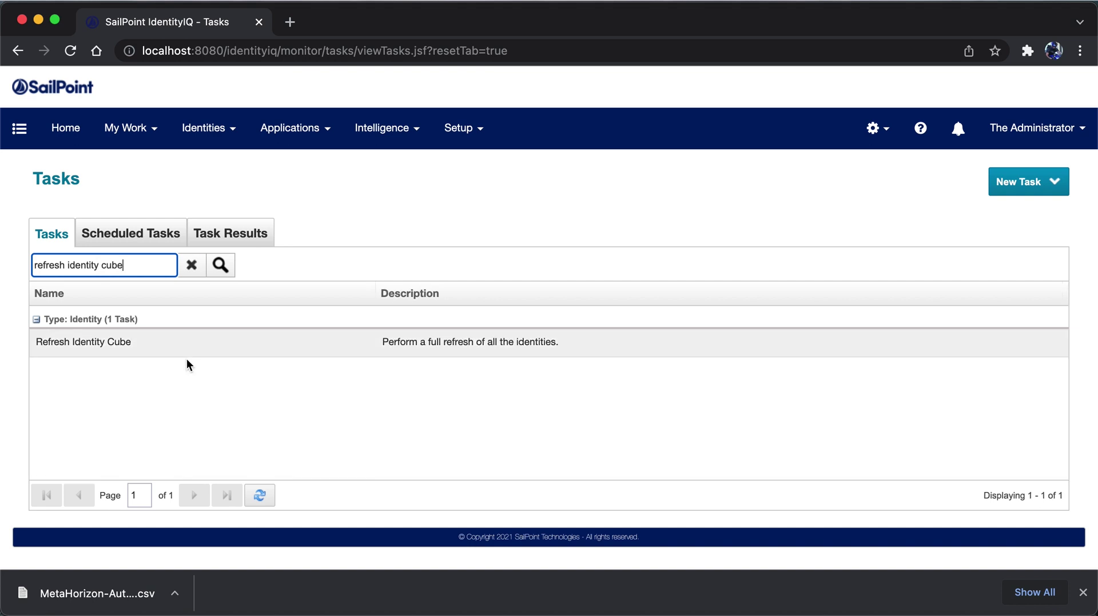
click(119, 345)
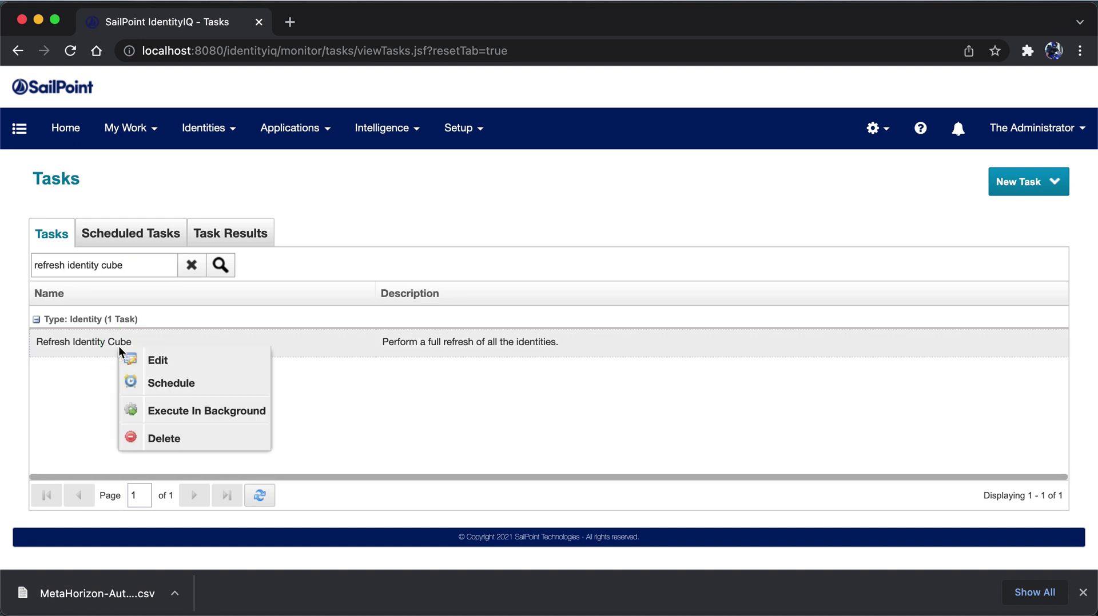
click(162, 410)
click(537, 351)
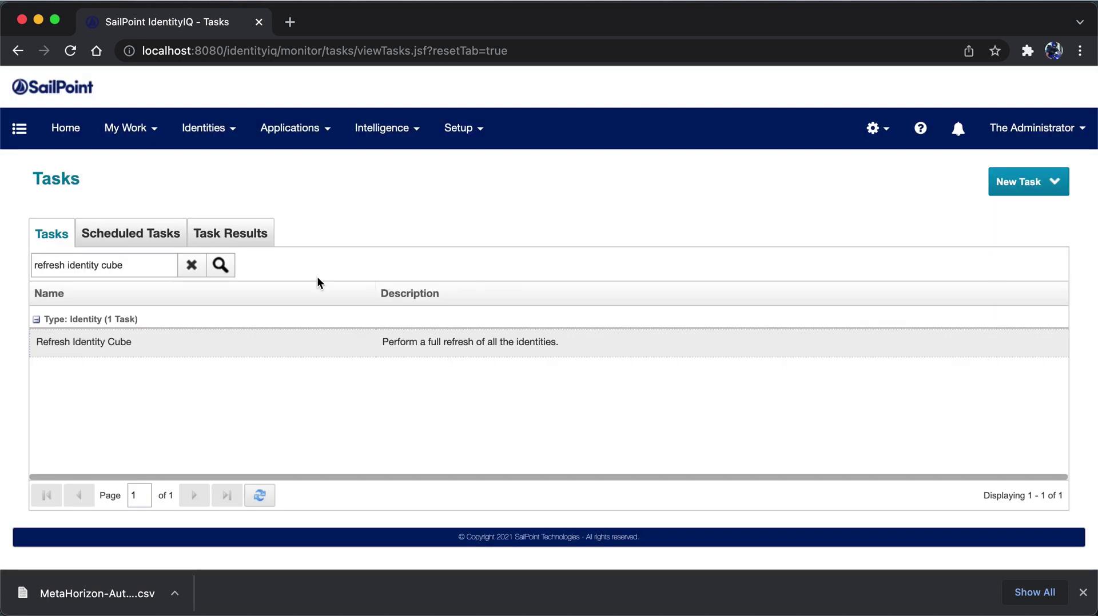
Search the task results for "refresh" and open the Refresh Identity Cube result to review its status and attributes.
click(252, 245)
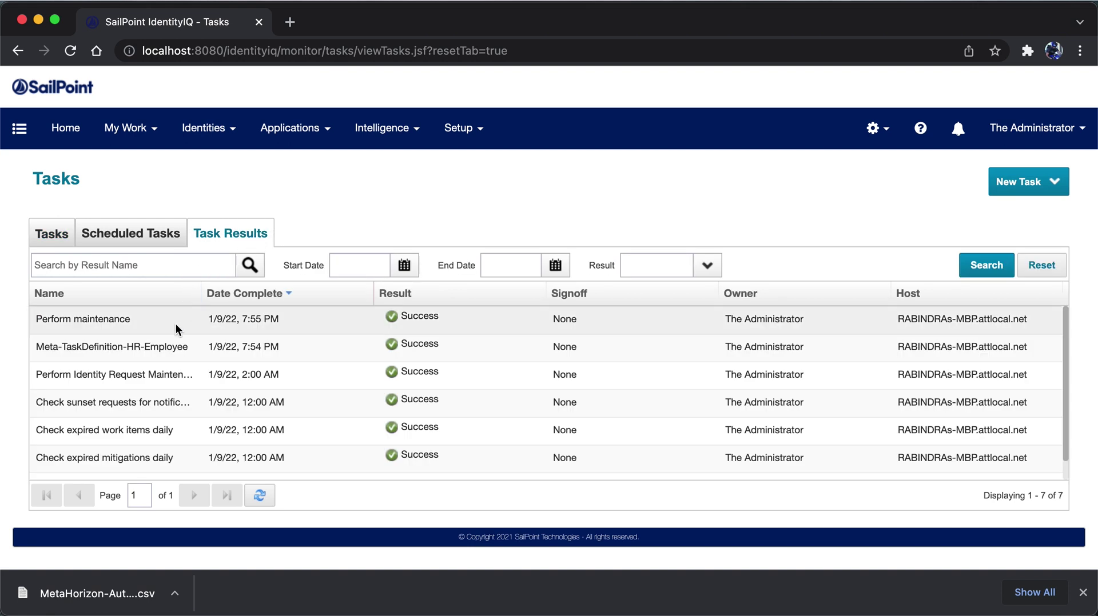
click(130, 269)
text(ref)
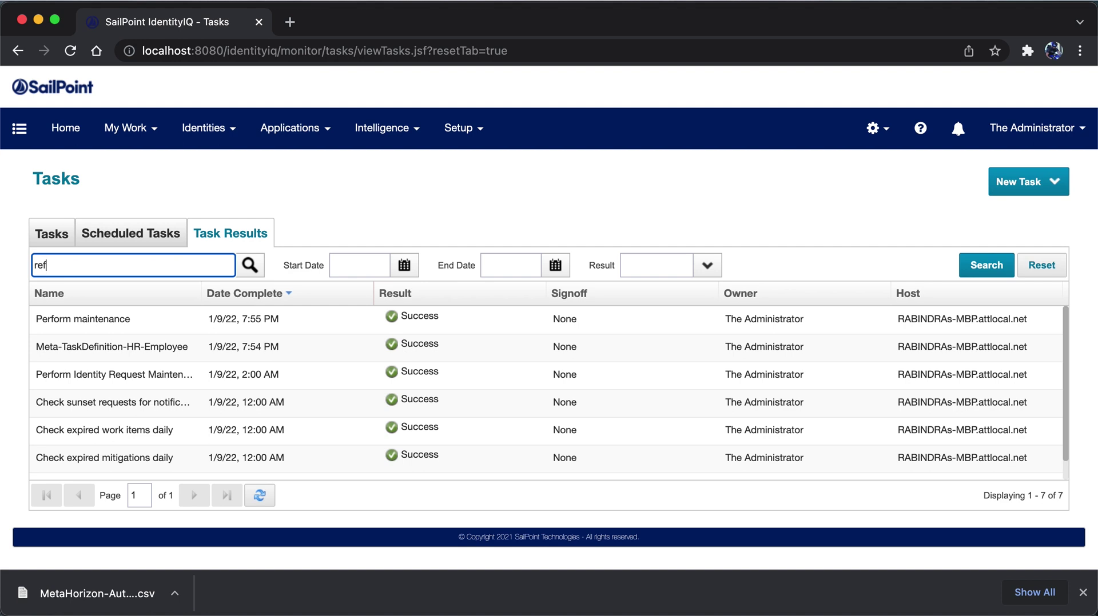
text(resh)
key(Return)
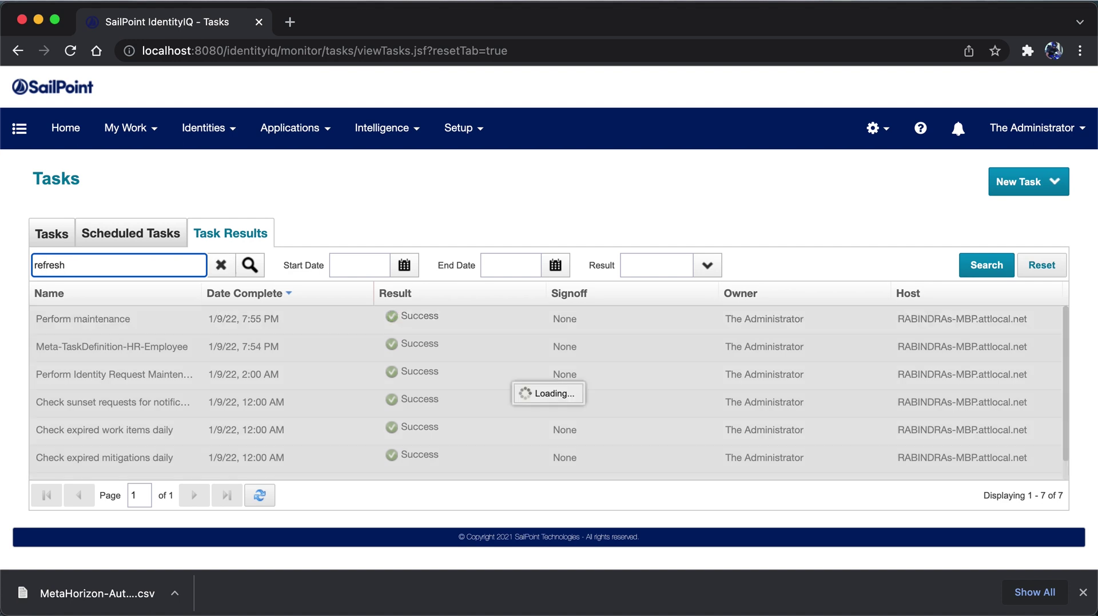
click(241, 332)
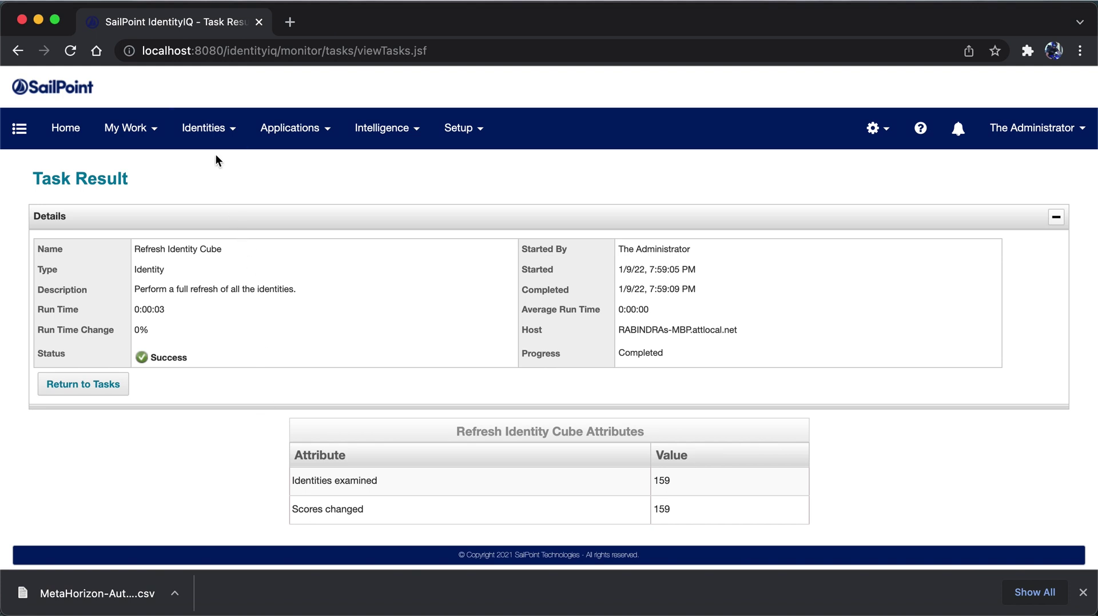
Open the first identity in the Identity Warehouse and check its first name, last name and email attributes.
click(215, 133)
click(224, 171)
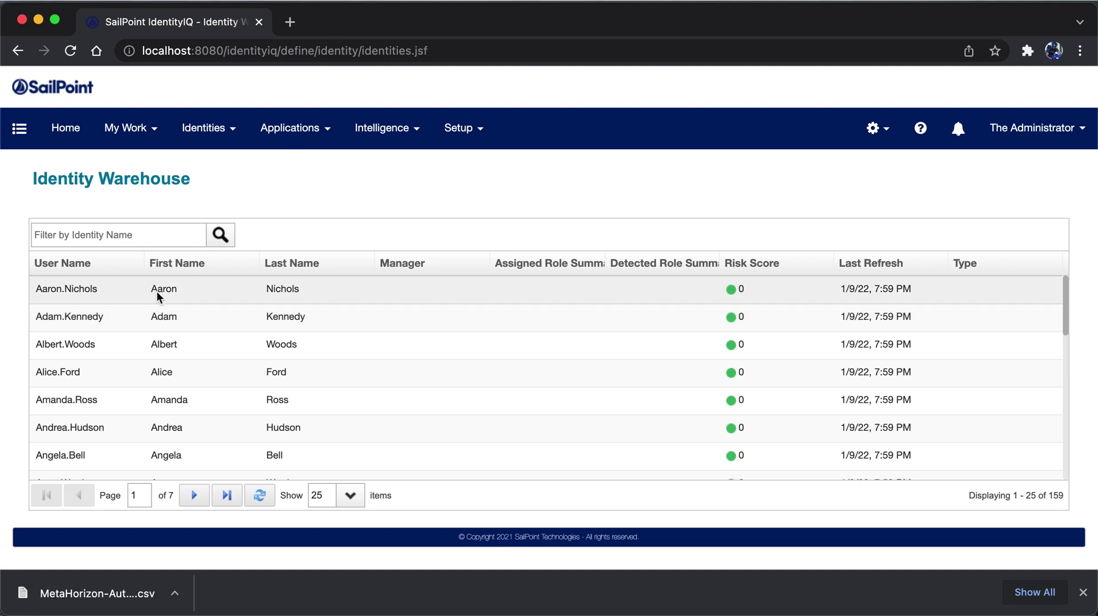
click(95, 294)
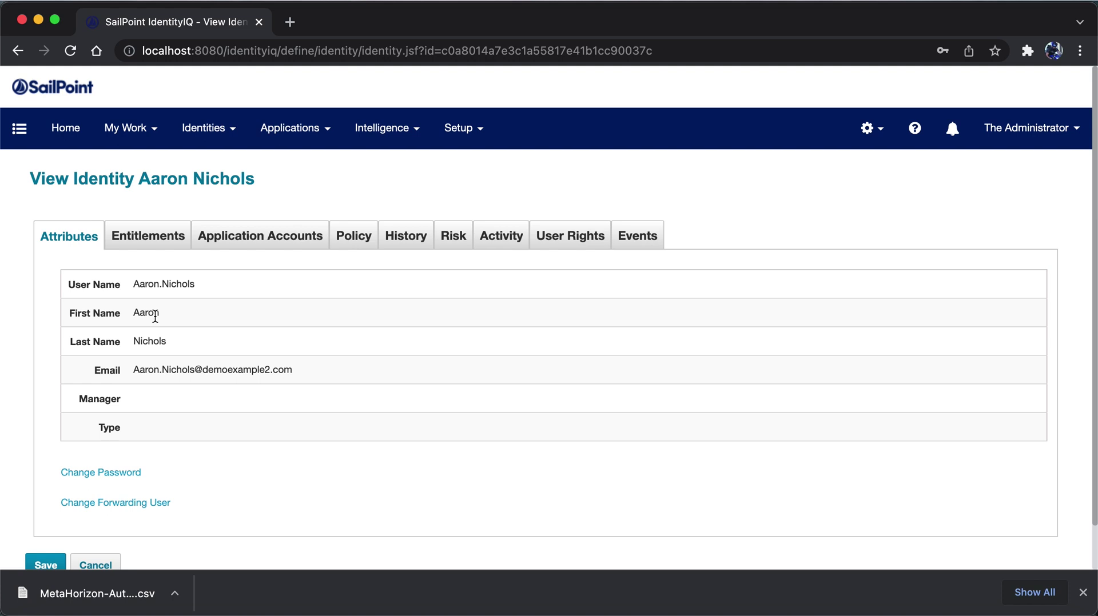
Open the Meta-HR-Employee application definition and review its aggregated accounts and their linked identities.
click(289, 140)
click(296, 166)
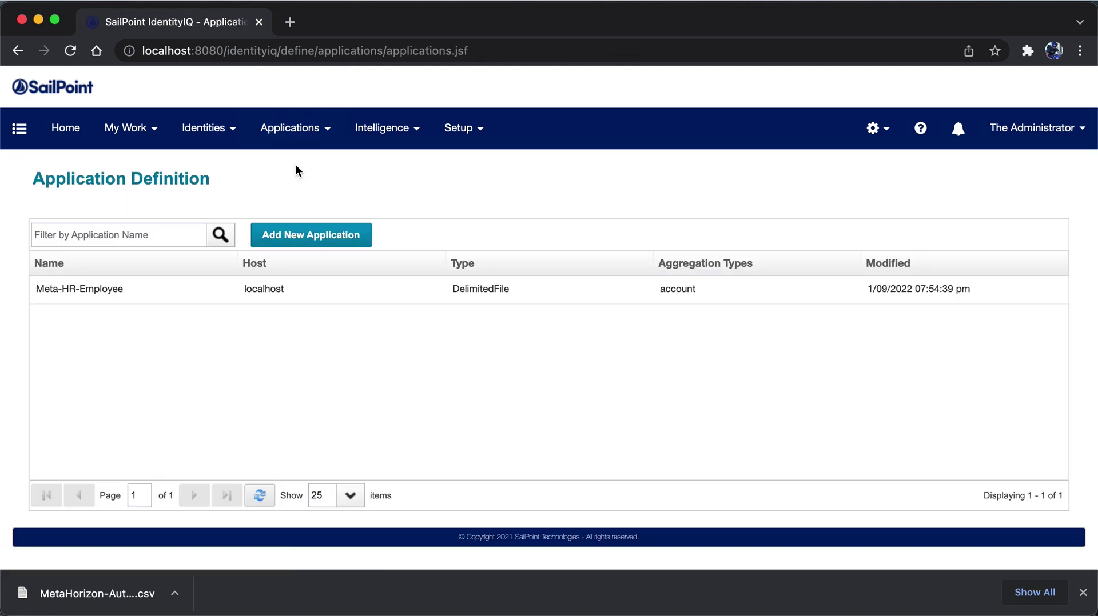
click(170, 287)
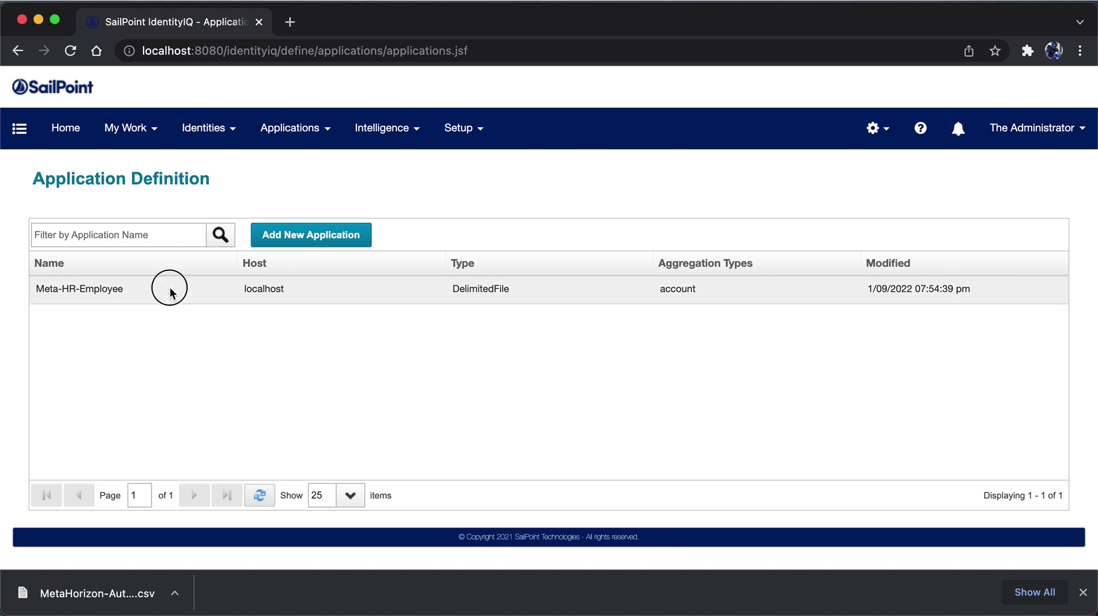
click(290, 231)
scroll(286, 369, down, 3)
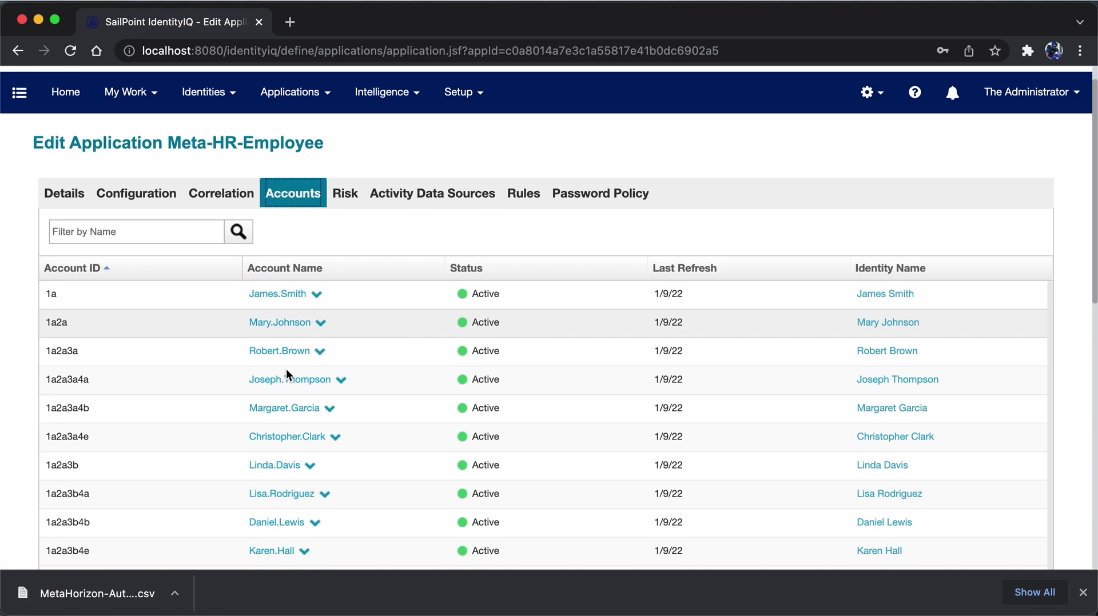
scroll(288, 374, down, 1)
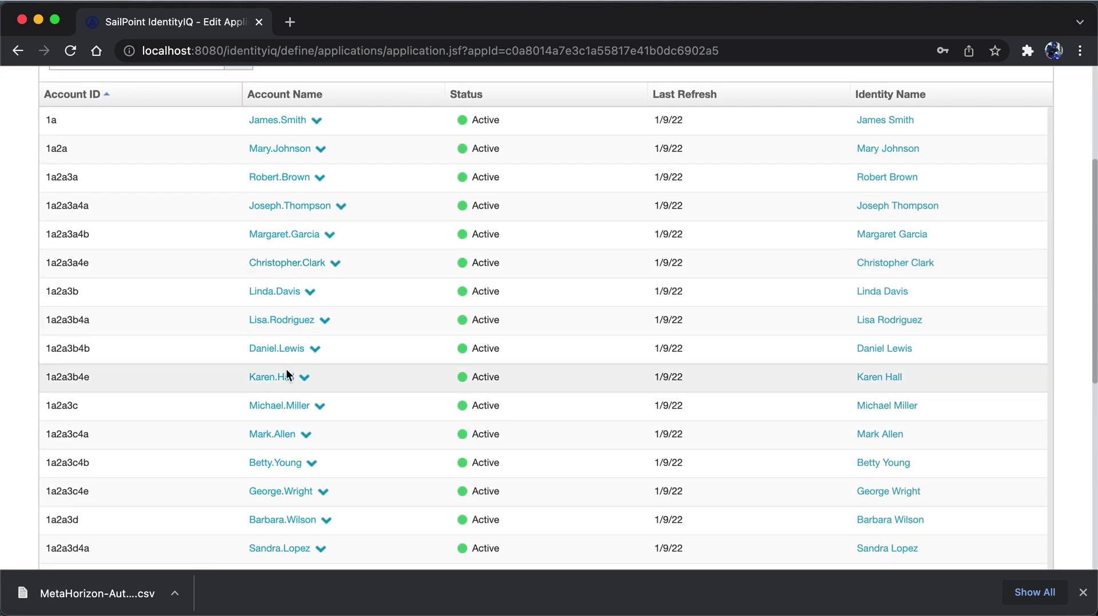
scroll(287, 372, up, 5)
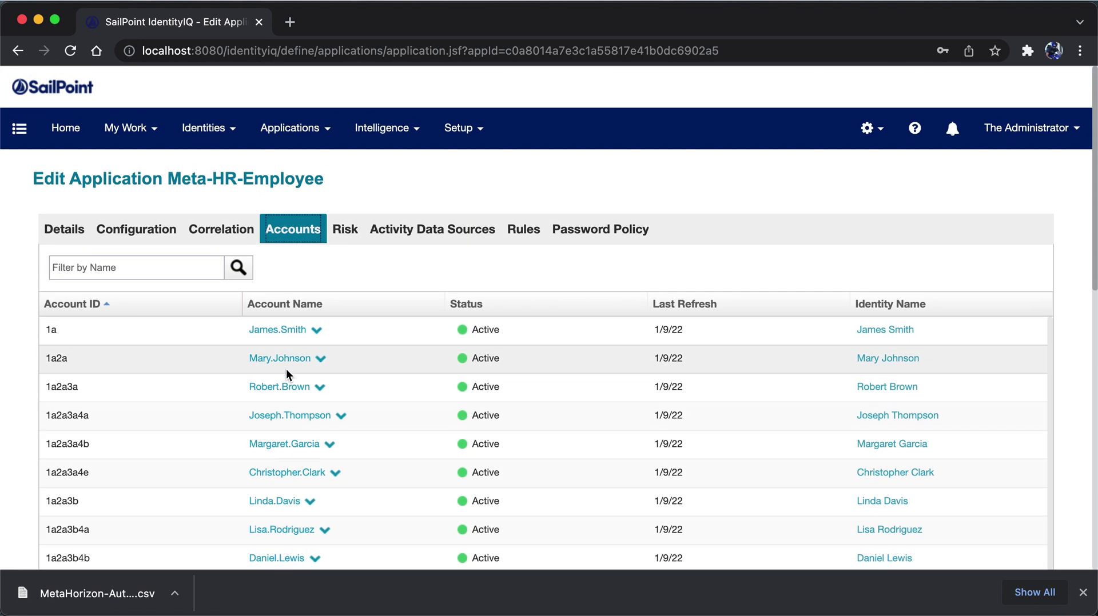
scroll(286, 369, down, 1)
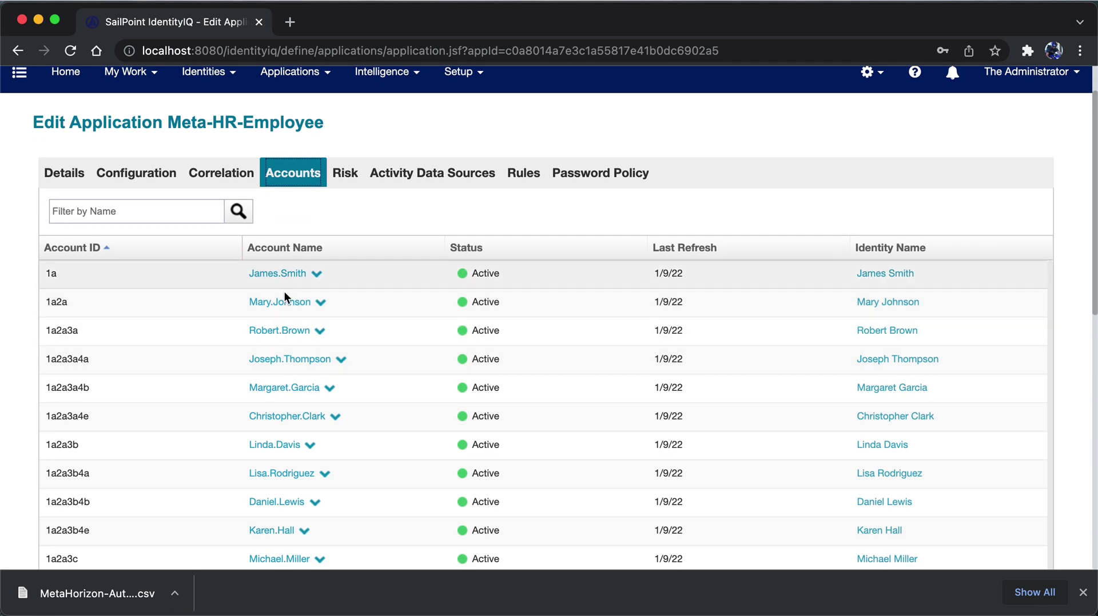
scroll(293, 348, down, 1)
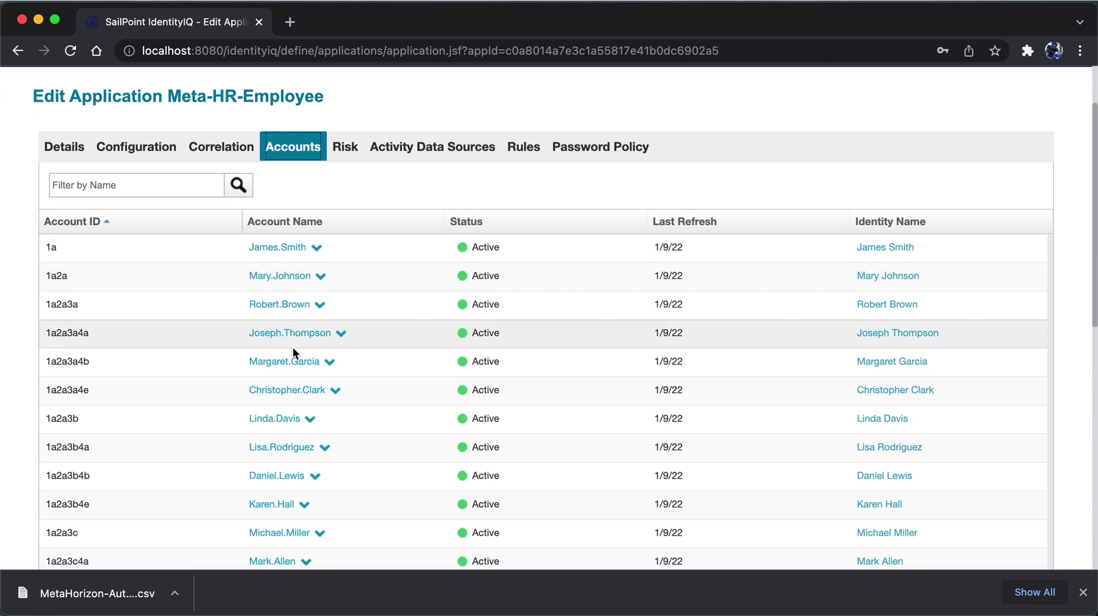
Switch to the MetaHorizon-AuthEmployees spreadsheet in Numbers to review the employee source data, and close its window.
click(461, 613)
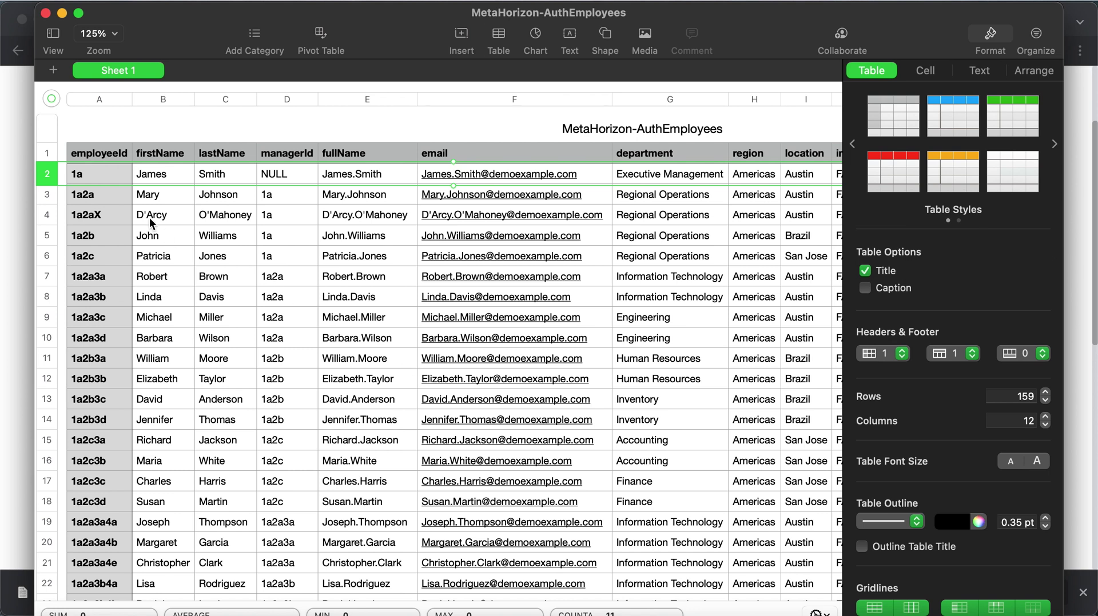
click(45, 12)
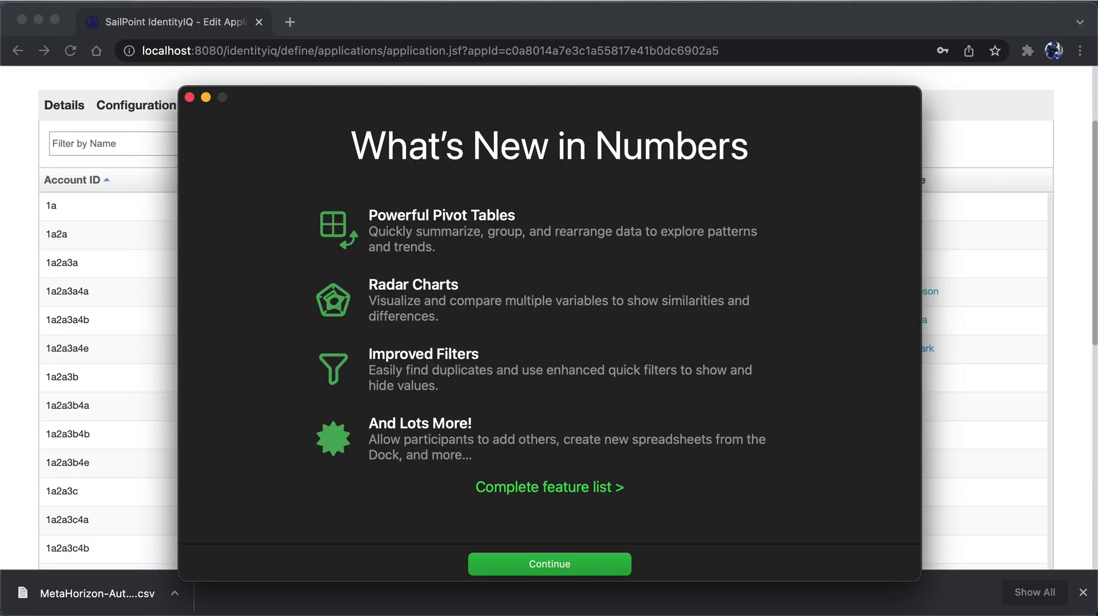